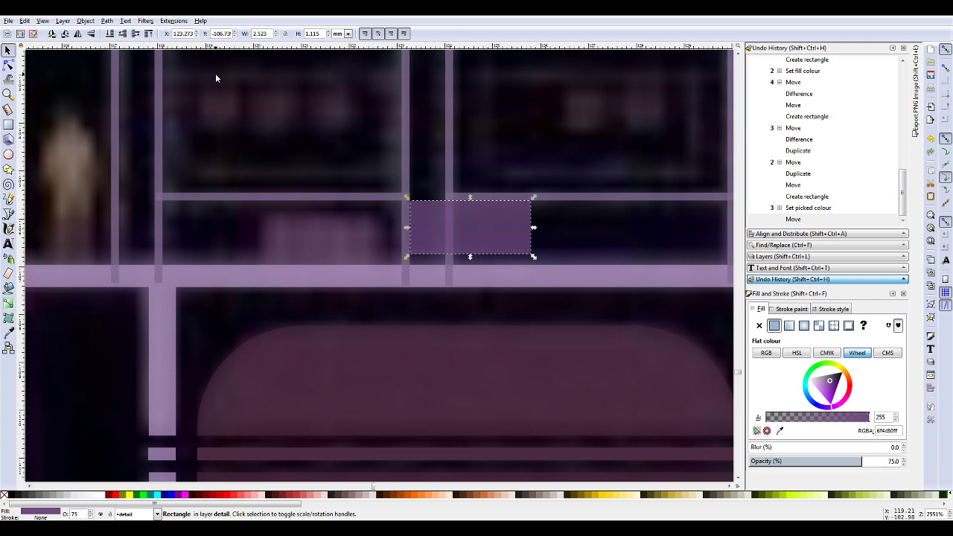
# Step: Undo the purple rectangle's last move, returning it to X 120.158 mm, and deselect
pyautogui.hotkey('ctrl', 'z')
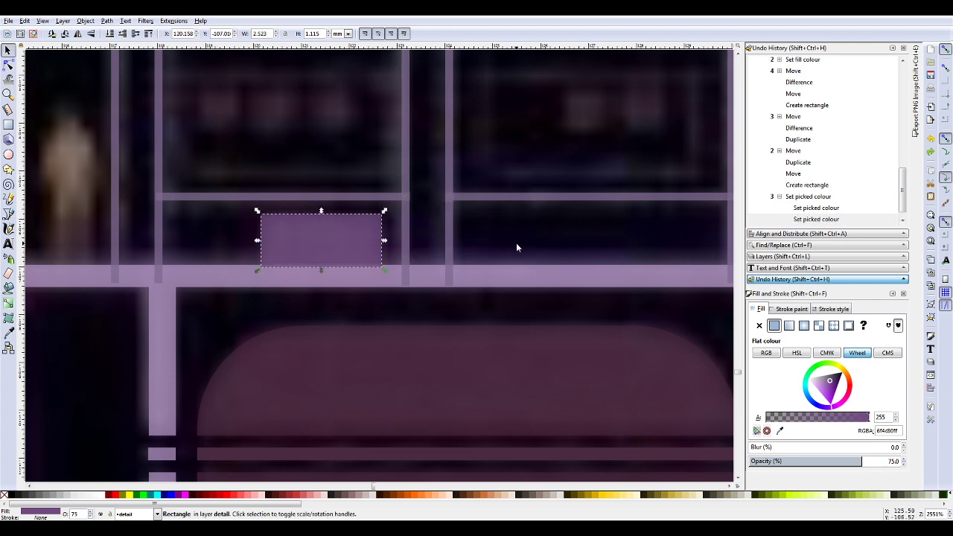
pyautogui.press('Escape')
pyautogui.scroll(-5, 514, 238)
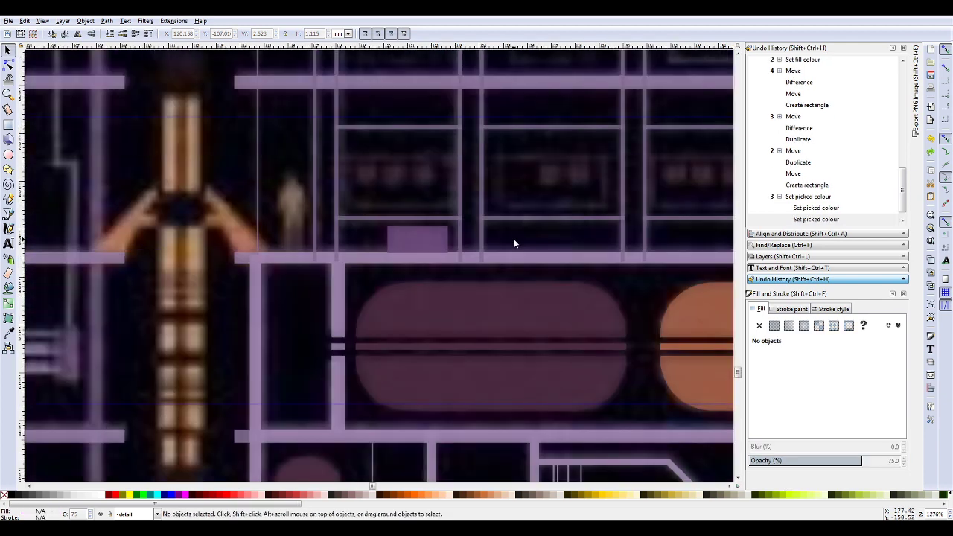
pyautogui.hscroll(2, 516, 224)
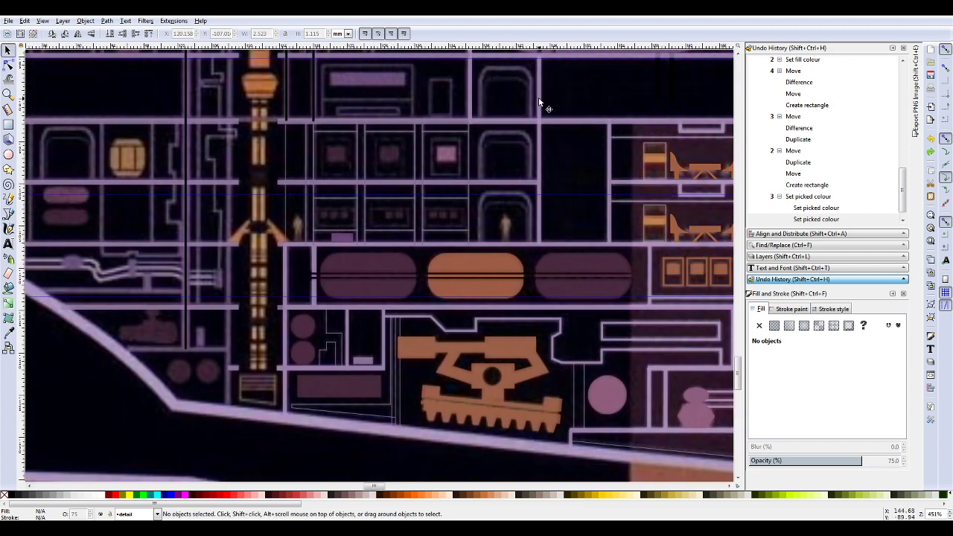
# Step: Try yellow-green, red, yellow, teal and blue fills on the small room rectangle
pyautogui.click(344, 239)
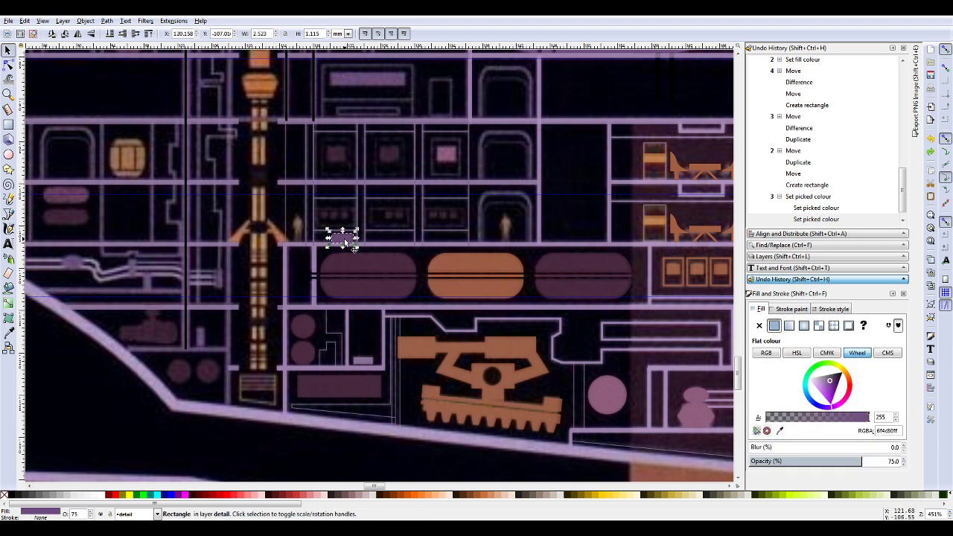
pyautogui.click(797, 497)
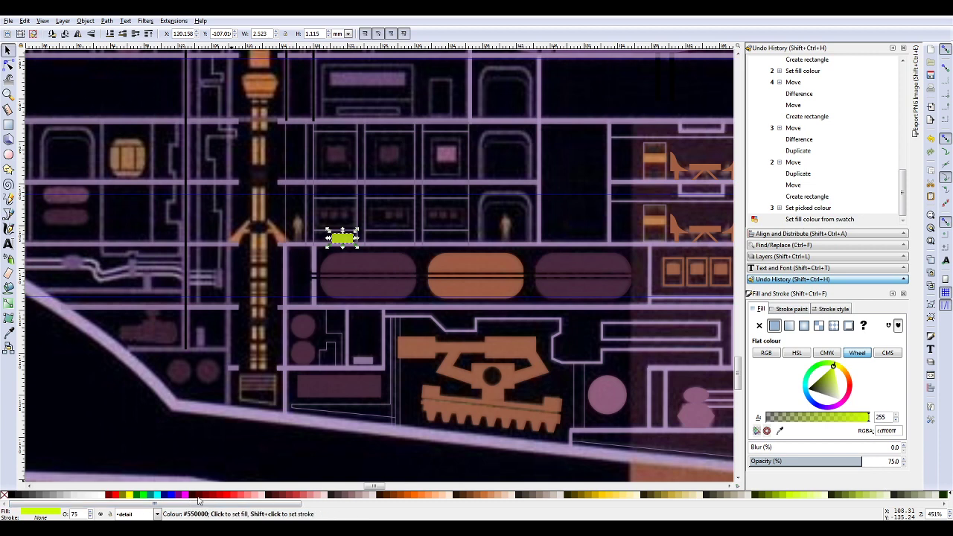
pyautogui.click(116, 496)
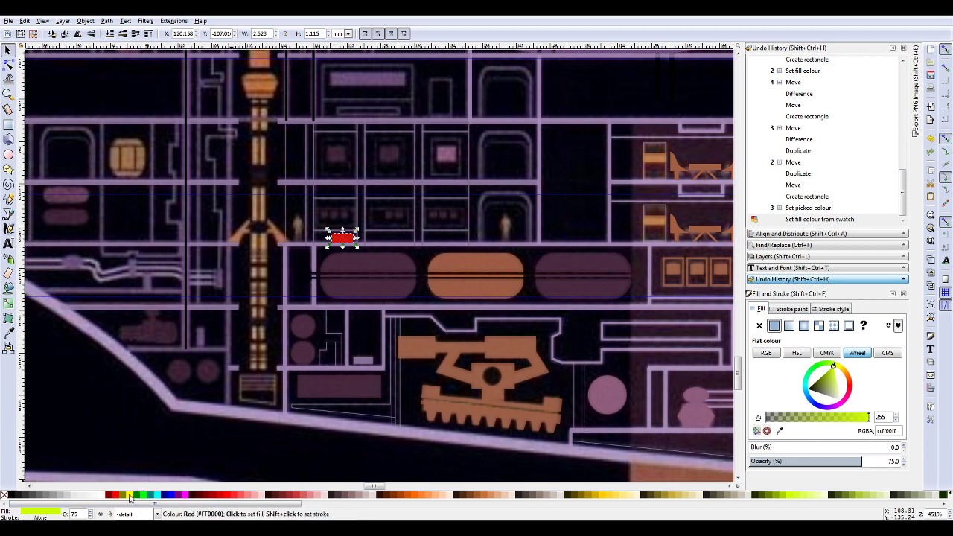
pyautogui.click(130, 497)
pyautogui.click(116, 496)
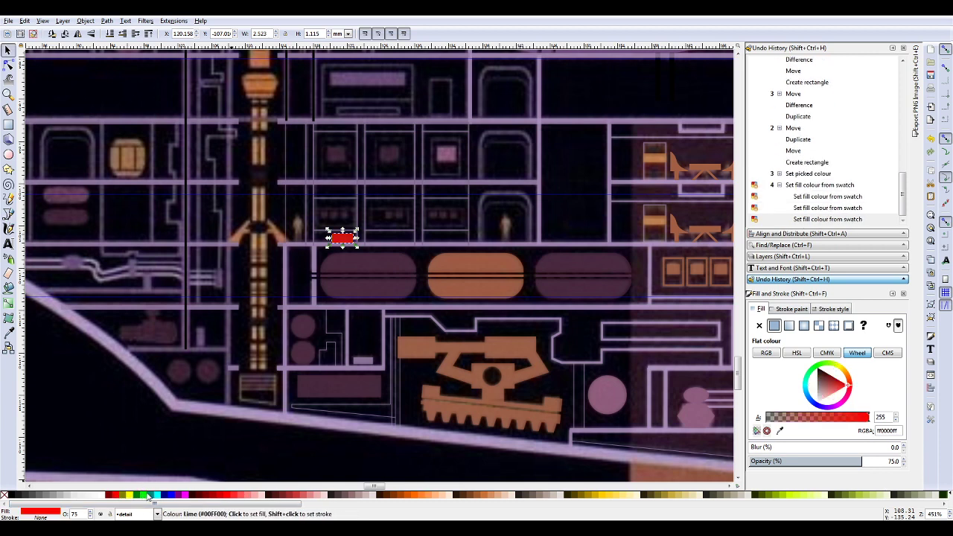
pyautogui.click(147, 496)
pyautogui.click(170, 496)
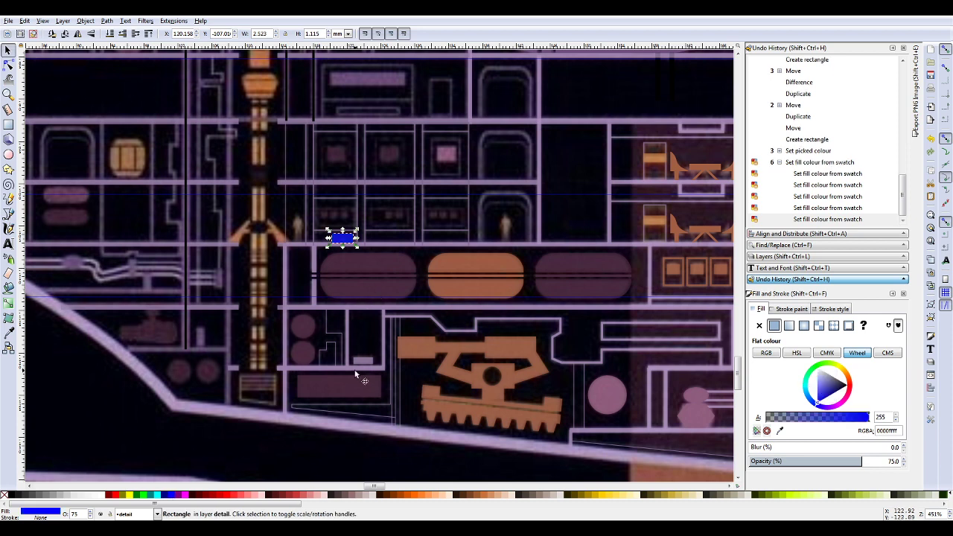
# Step: Sample purple #6f4c80 from the reference panel with the Dropper as the rectangle's fill
pyautogui.scroll(4, 542, 113)
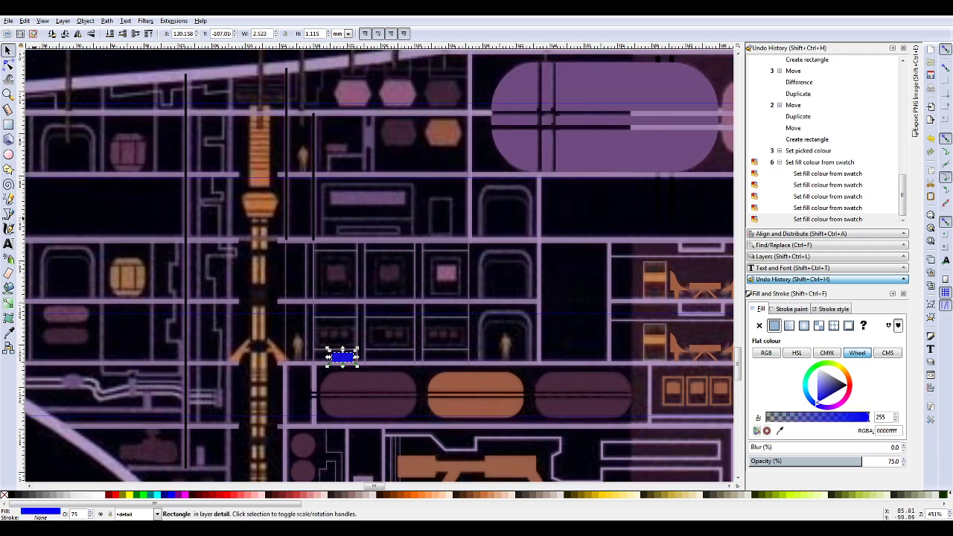
pyautogui.click(9, 332)
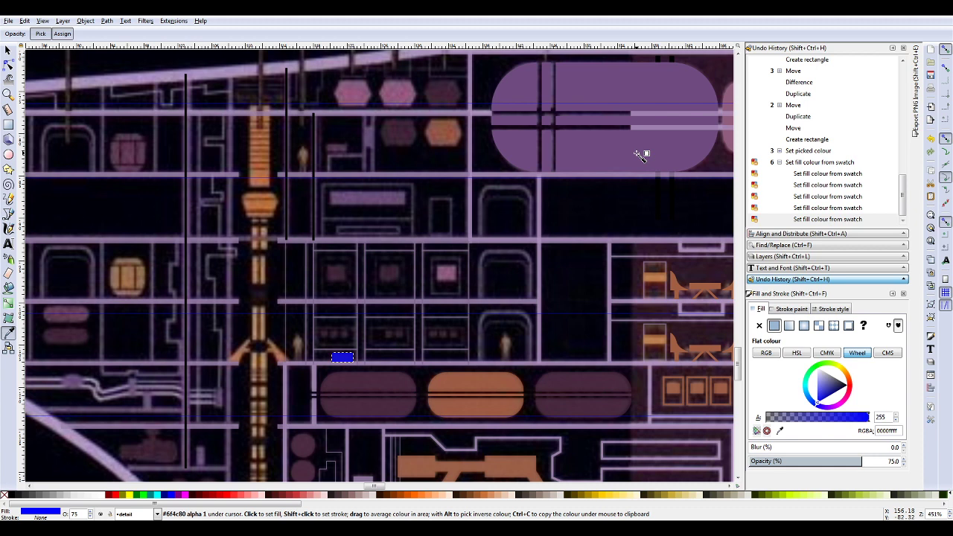
pyautogui.click(629, 156)
pyautogui.click(8, 50)
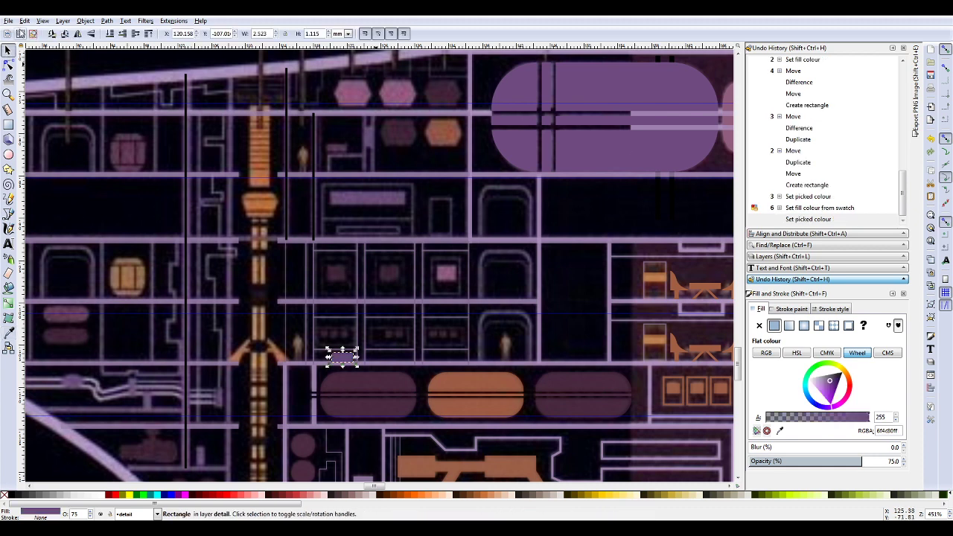
pyautogui.press('Escape')
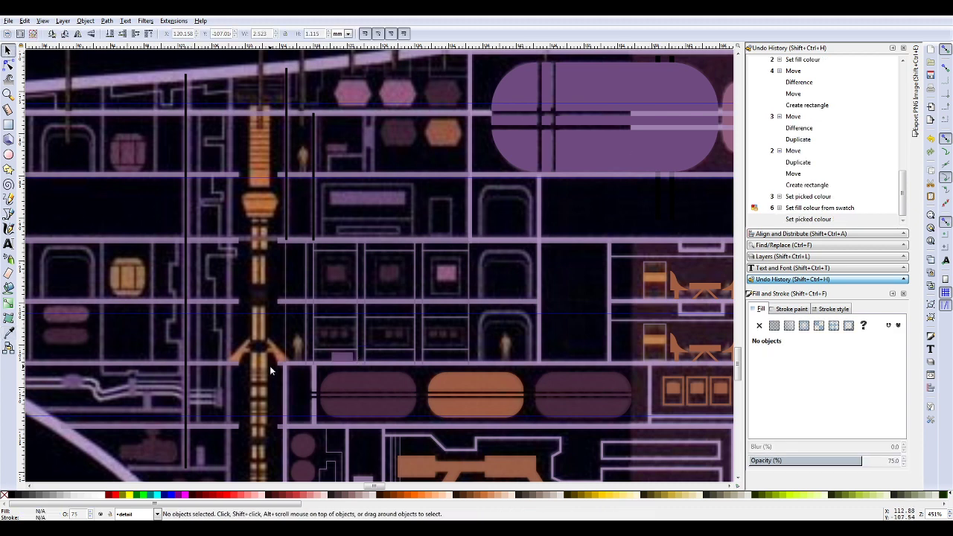
pyautogui.hscroll(4, 274, 447)
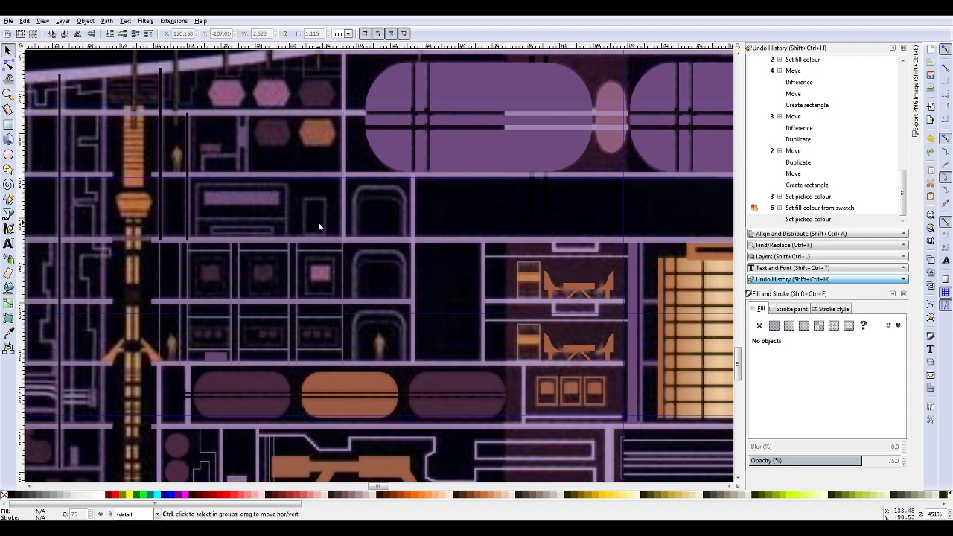
pyautogui.keyDown('ctrl'); pyautogui.scroll(-2, 318, 222); pyautogui.keyUp('ctrl')
pyautogui.scroll(3, 412, 179)
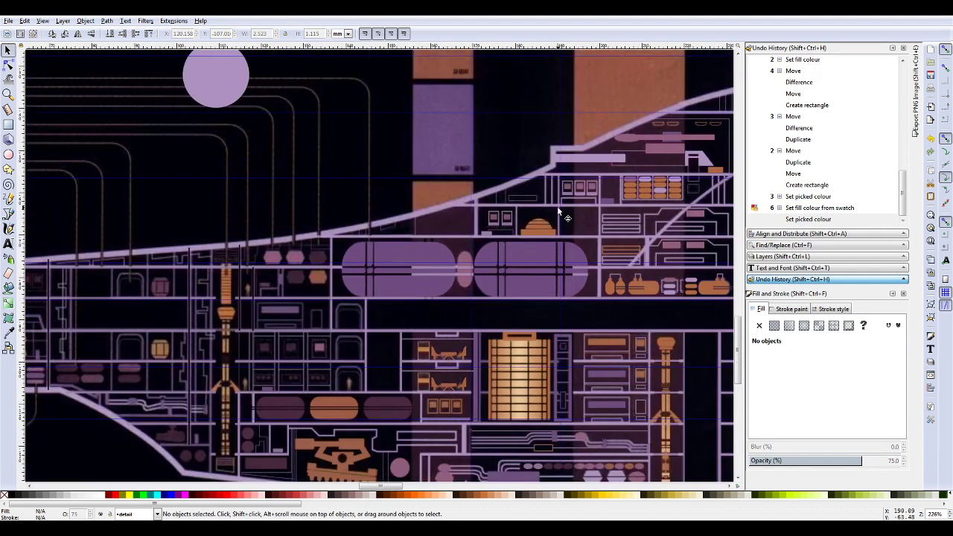
pyautogui.scroll(-4, 557, 208)
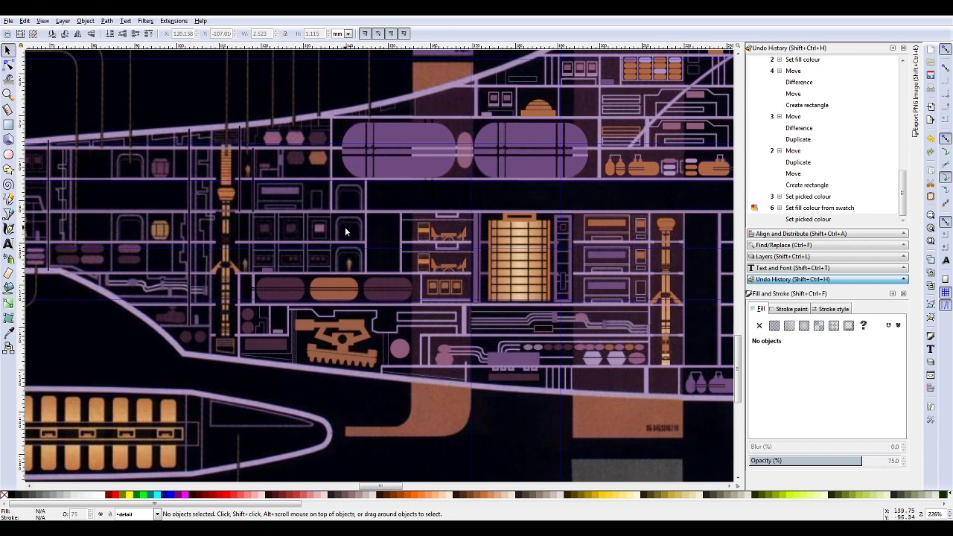
pyautogui.keyDown('ctrl'); pyautogui.scroll(-2, 346, 232); pyautogui.keyUp('ctrl')
pyautogui.scroll(4, 539, 176)
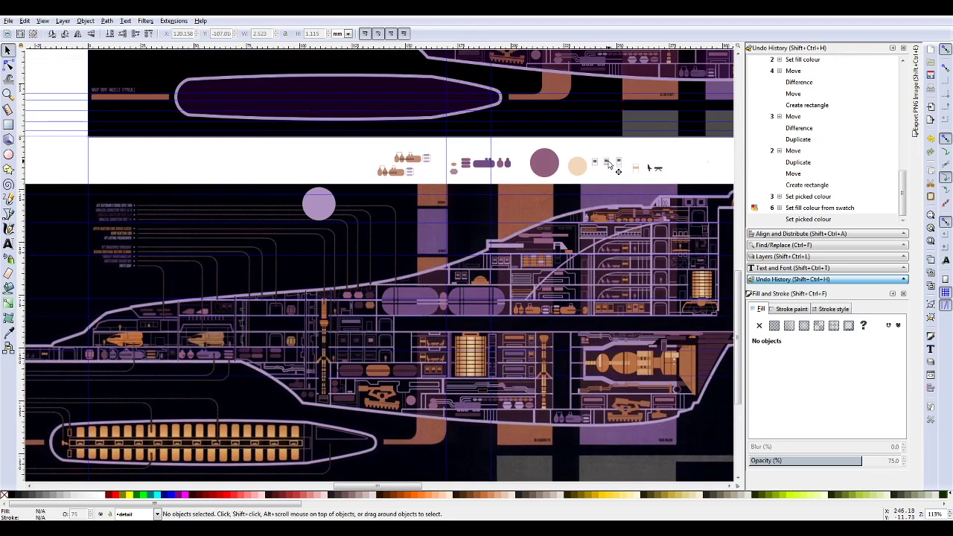
pyautogui.keyDown('ctrl'); pyautogui.scroll(7, 595, 165); pyautogui.keyUp('ctrl')
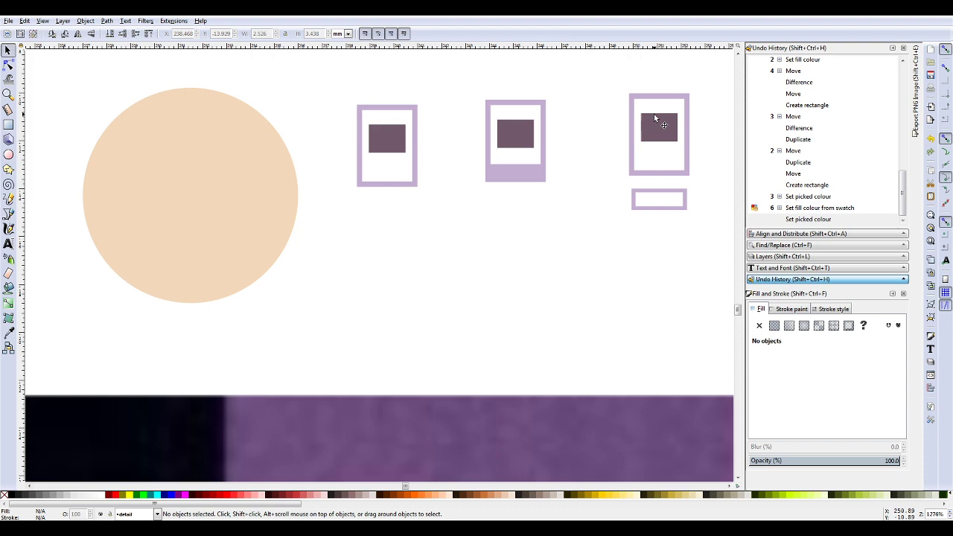
pyautogui.scroll(-3, 631, 283)
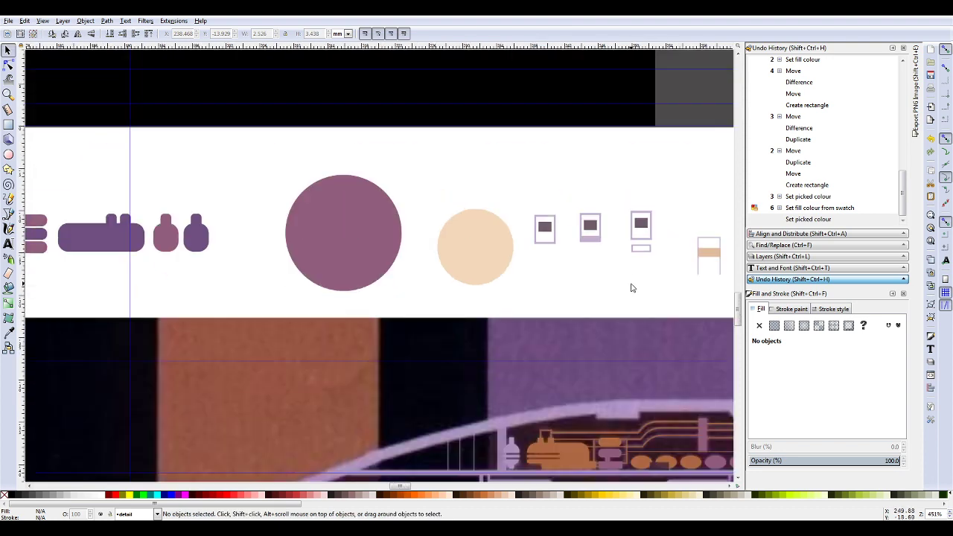
pyautogui.scroll(-4, 401, 323)
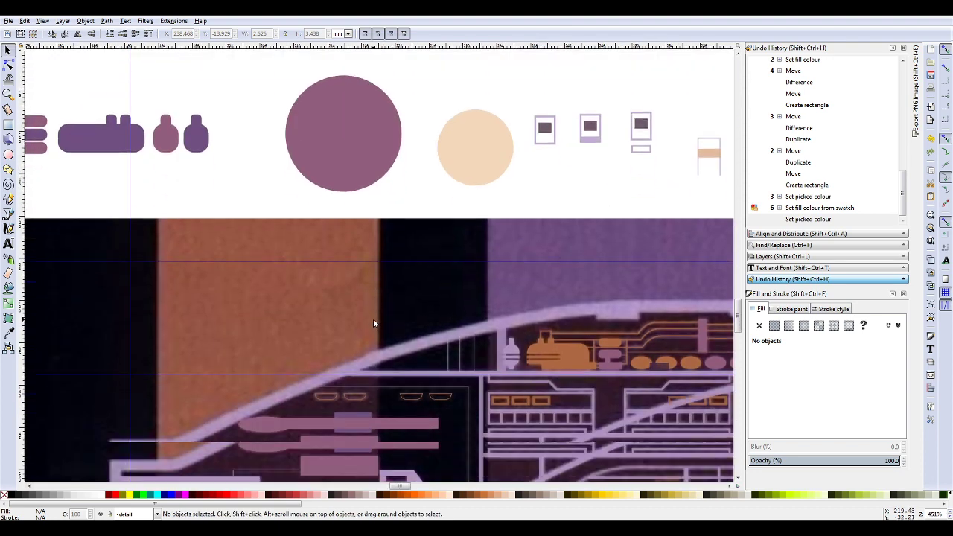
pyautogui.keyDown('ctrl'); pyautogui.scroll(-3, 373, 320); pyautogui.keyUp('ctrl')
pyautogui.scroll(-5, 344, 384)
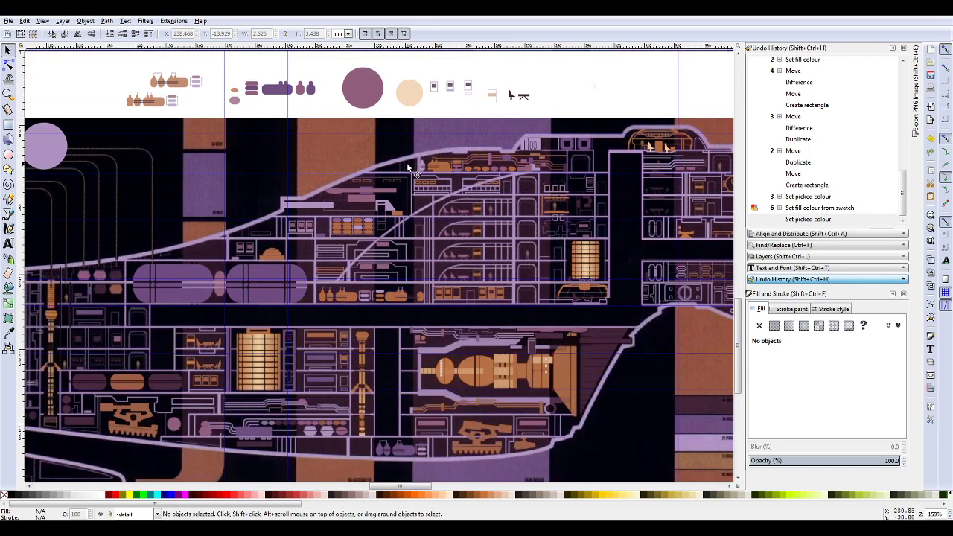
pyautogui.scroll(2, 471, 112)
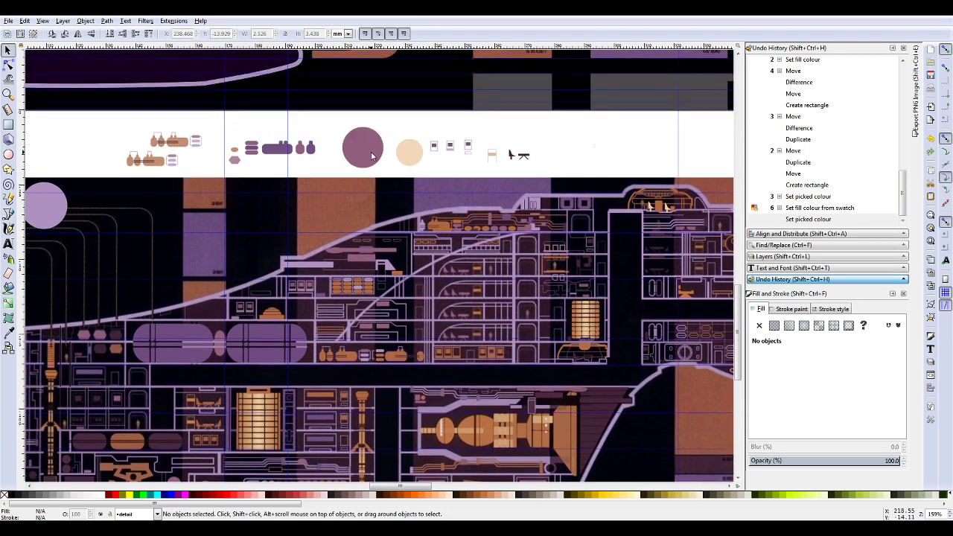
pyautogui.scroll(1, 519, 119)
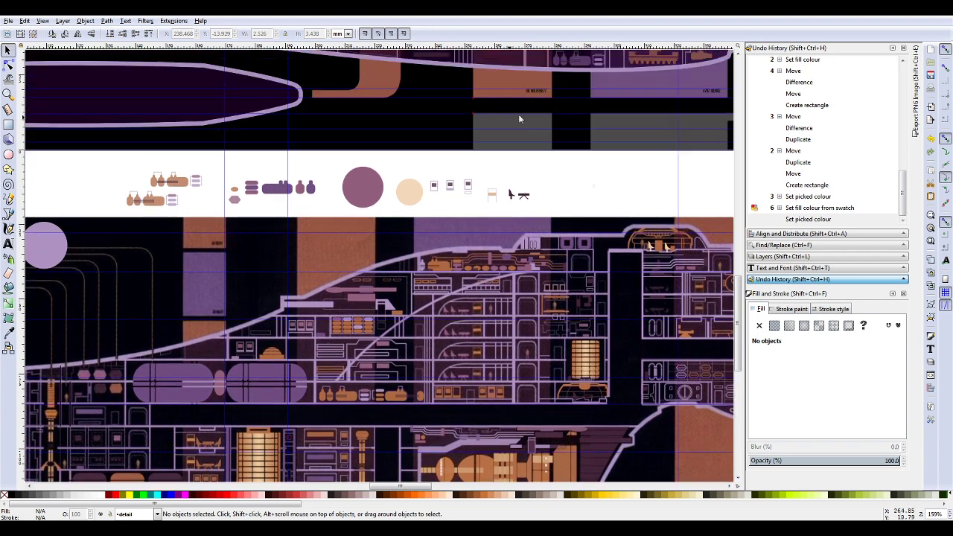
pyautogui.click(435, 190)
pyautogui.hotkey('ctrl', 'd')
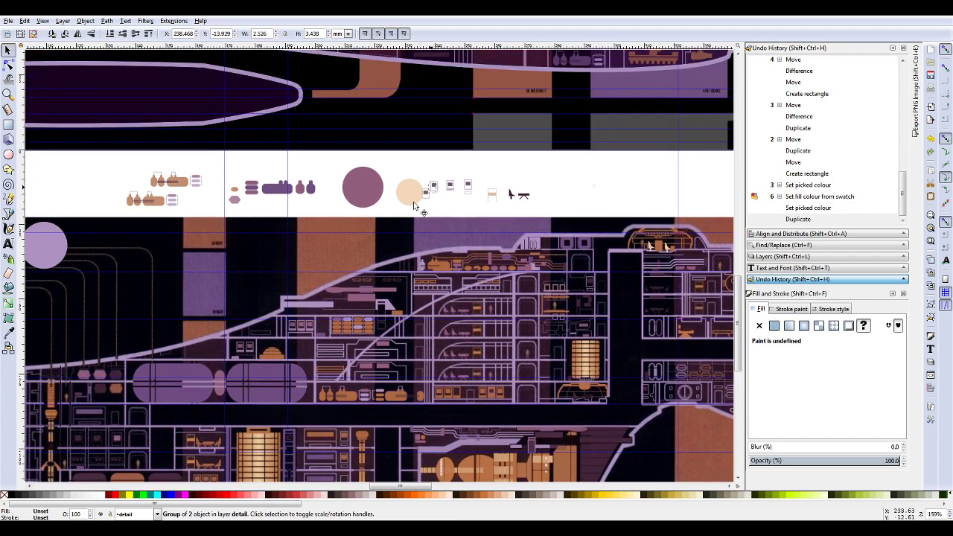
pyautogui.moveTo(424, 193); pyautogui.dragTo(146, 411)
pyautogui.scroll(5, 144, 410)
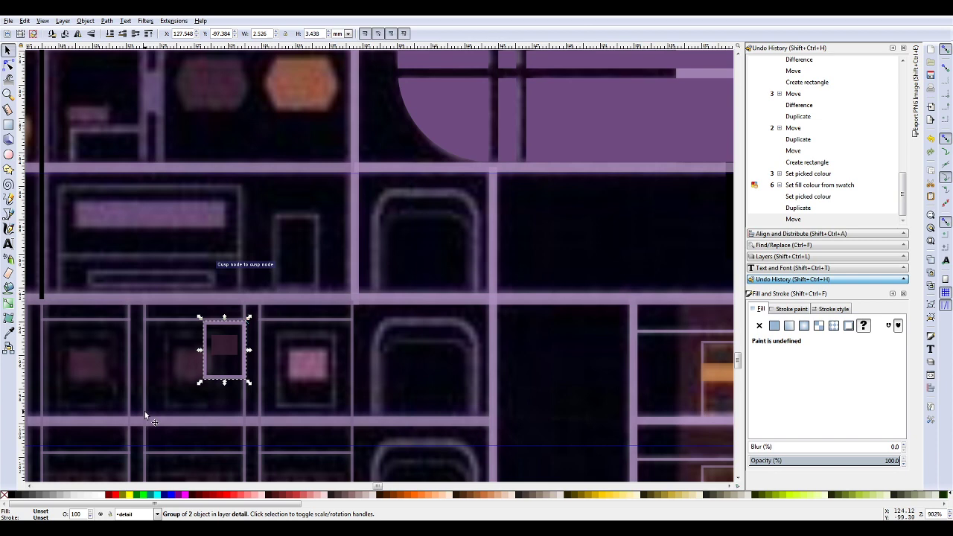
pyautogui.moveTo(223, 344); pyautogui.dragTo(82, 362)
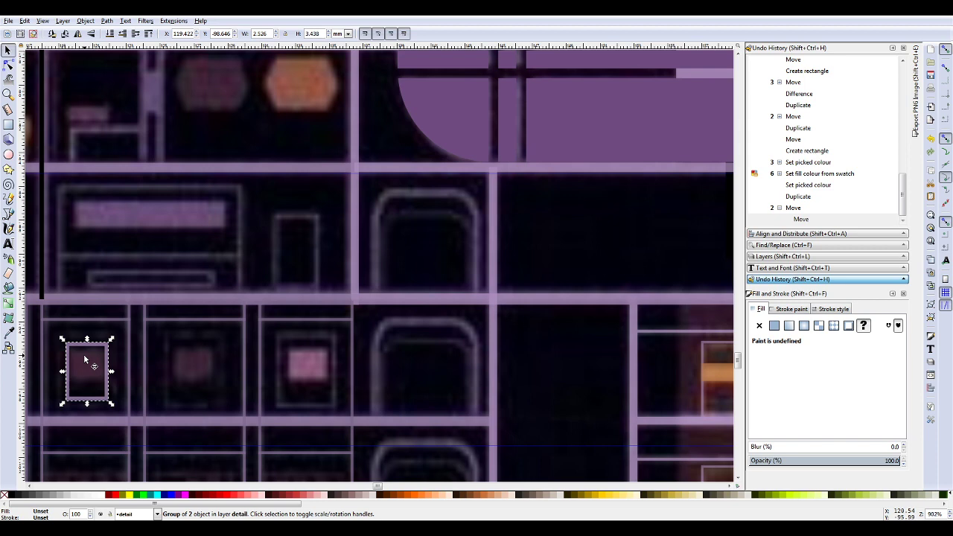
pyautogui.scroll(-4, 240, 348)
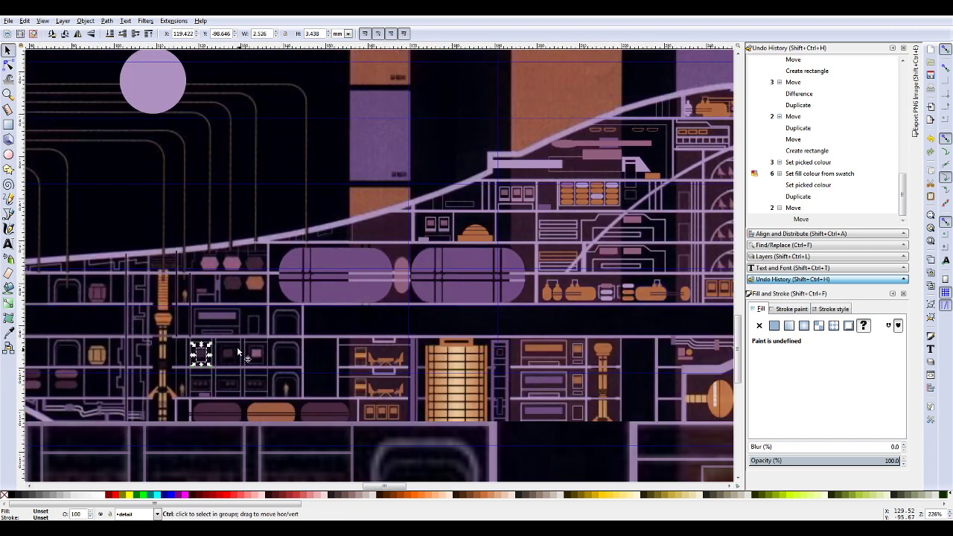
pyautogui.scroll(-2, 250, 347)
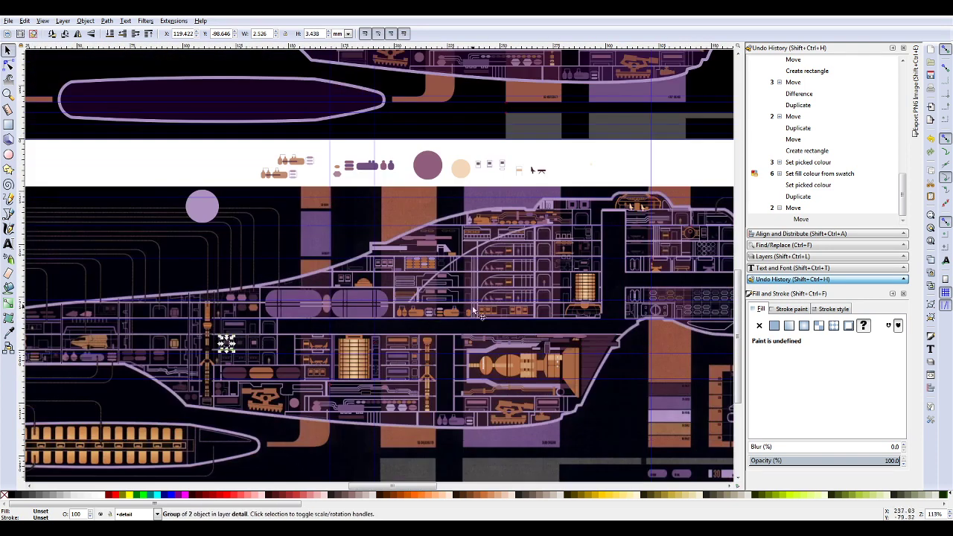
pyautogui.hscroll(2, 600, 271)
pyautogui.hscroll(4, 599, 272)
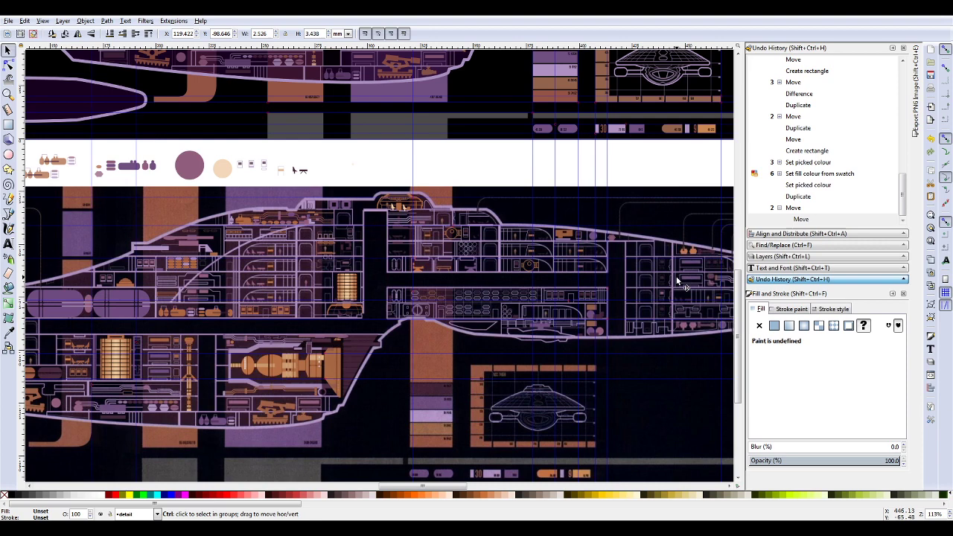
pyautogui.keyDown('ctrl'); pyautogui.scroll(1, 594, 285); pyautogui.keyUp('ctrl')
pyautogui.keyDown('ctrl'); pyautogui.scroll(3, 593, 285); pyautogui.keyUp('ctrl')
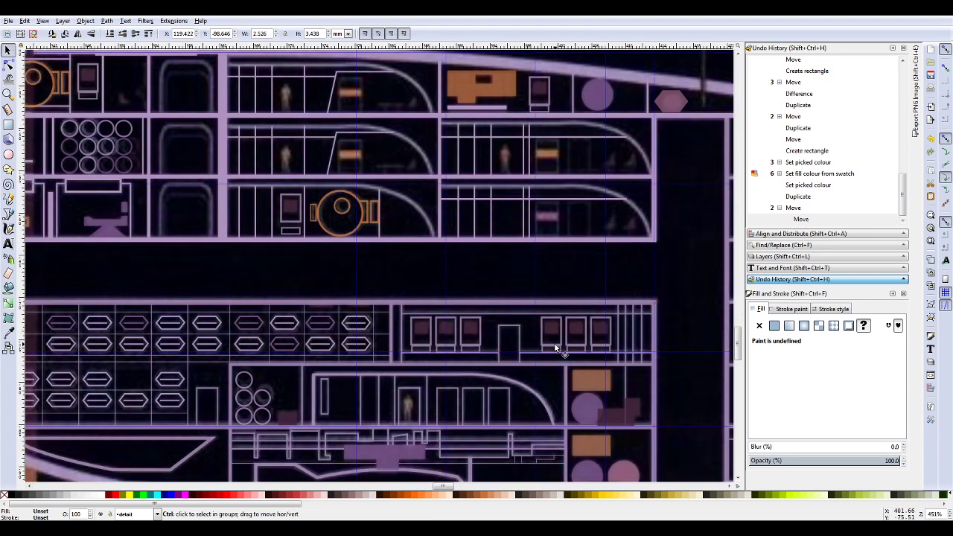
# Step: Zoom in and out on the framed room group to check its fit over the room bay
pyautogui.keyDown('ctrl'); pyautogui.scroll(-10, 555, 348); pyautogui.keyUp('ctrl')
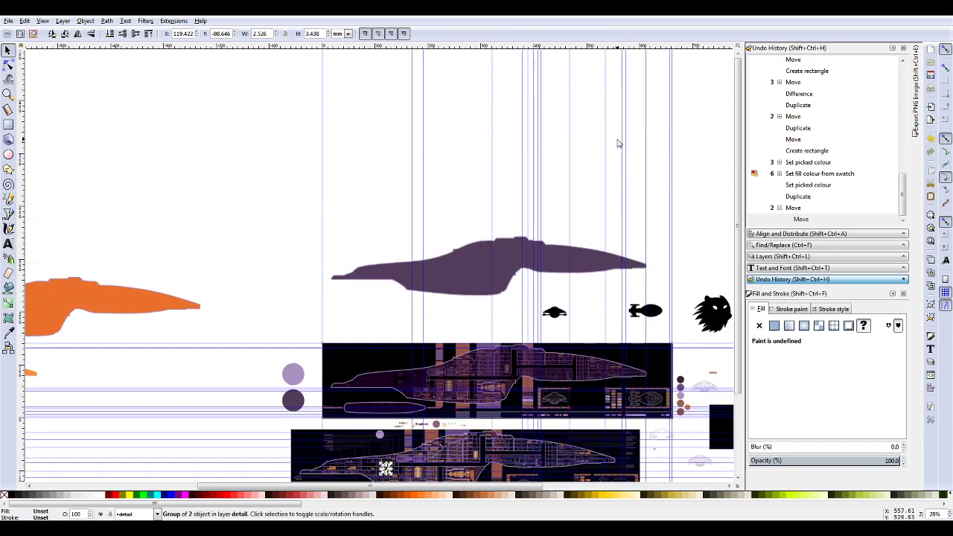
pyautogui.scroll(-3, 600, 344)
pyautogui.keyDown('ctrl'); pyautogui.scroll(5, 582, 292); pyautogui.keyUp('ctrl')
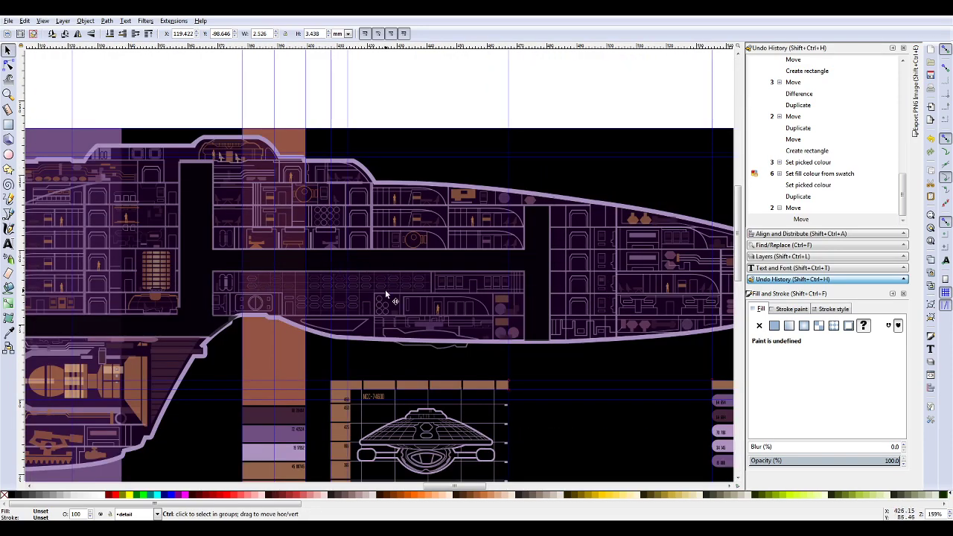
pyautogui.keyDown('ctrl'); pyautogui.scroll(2, 603, 274); pyautogui.keyUp('ctrl')
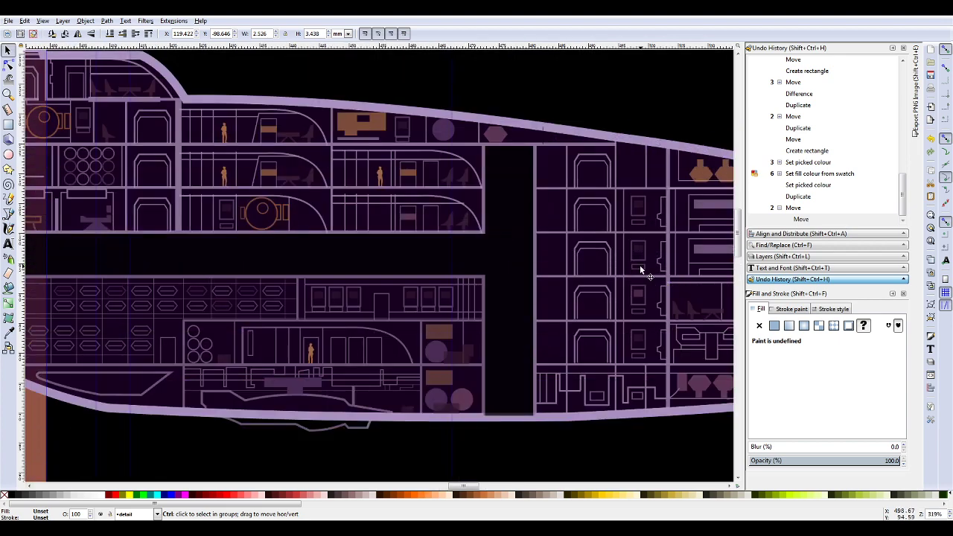
pyautogui.keyDown('ctrl'); pyautogui.scroll(-5, 639, 270); pyautogui.keyUp('ctrl')
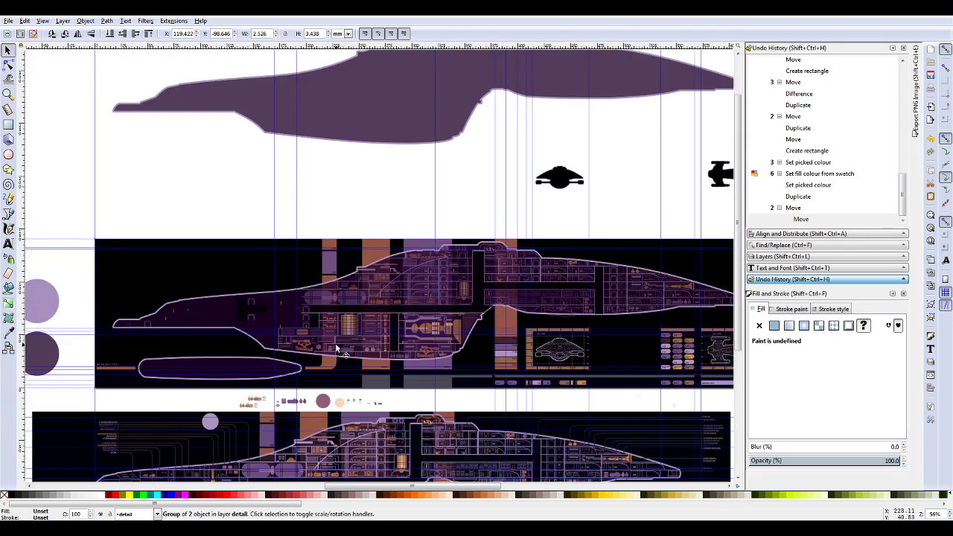
pyautogui.scroll(-5, 336, 349)
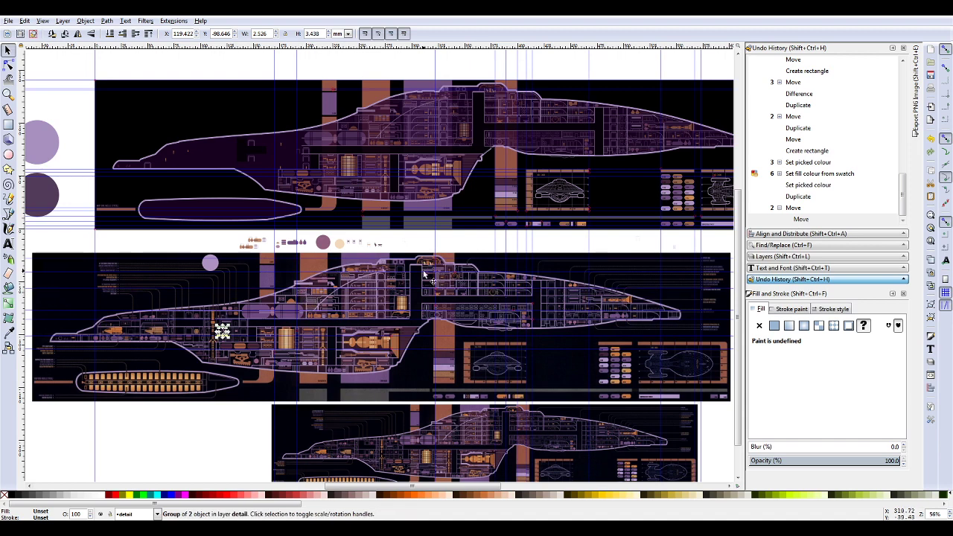
pyautogui.scroll(5, 217, 331)
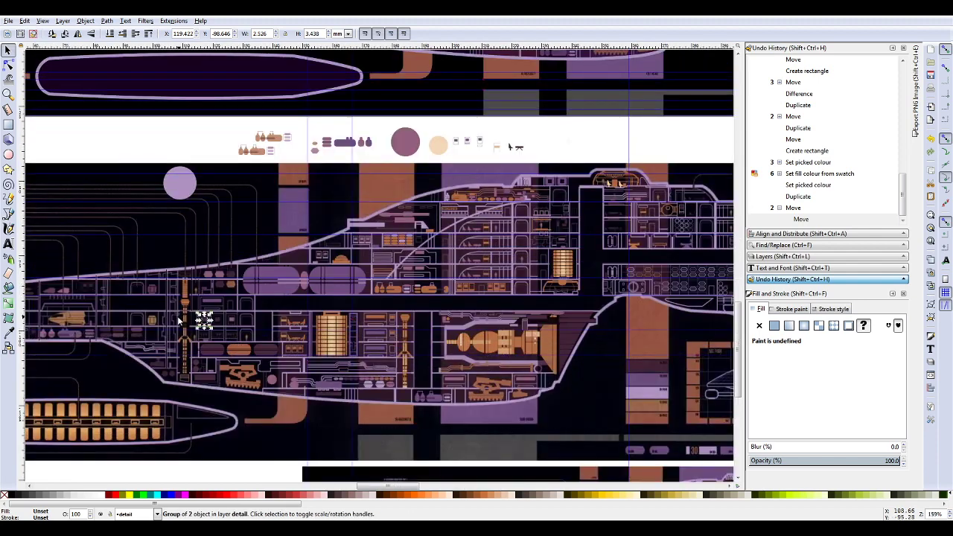
pyautogui.scroll(5, 251, 325)
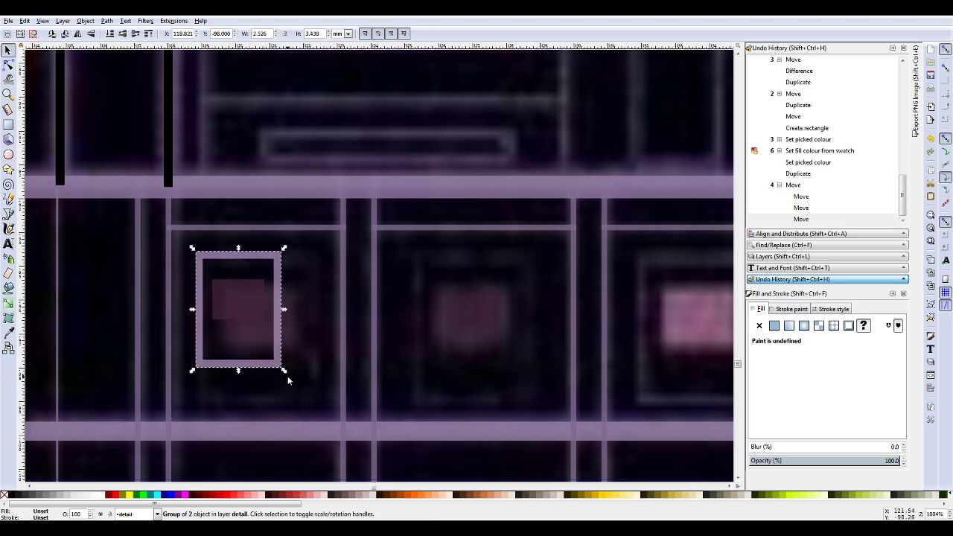
# Step: Scale the room group to about 129% (2.277 × 4.597 mm) and nudge it slightly right
pyautogui.moveTo(285, 371); pyautogui.dragTo(338, 411)
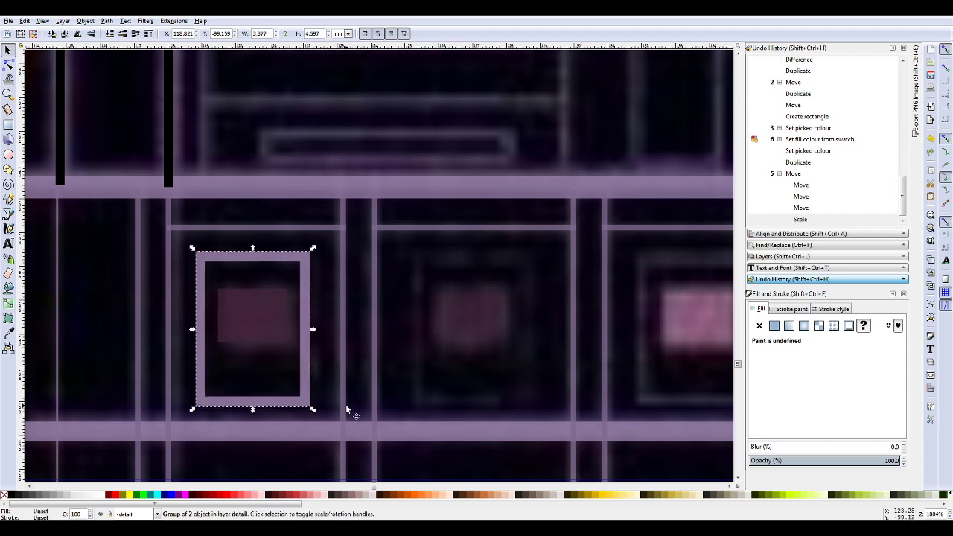
pyautogui.moveTo(254, 326); pyautogui.dragTo(260, 325)
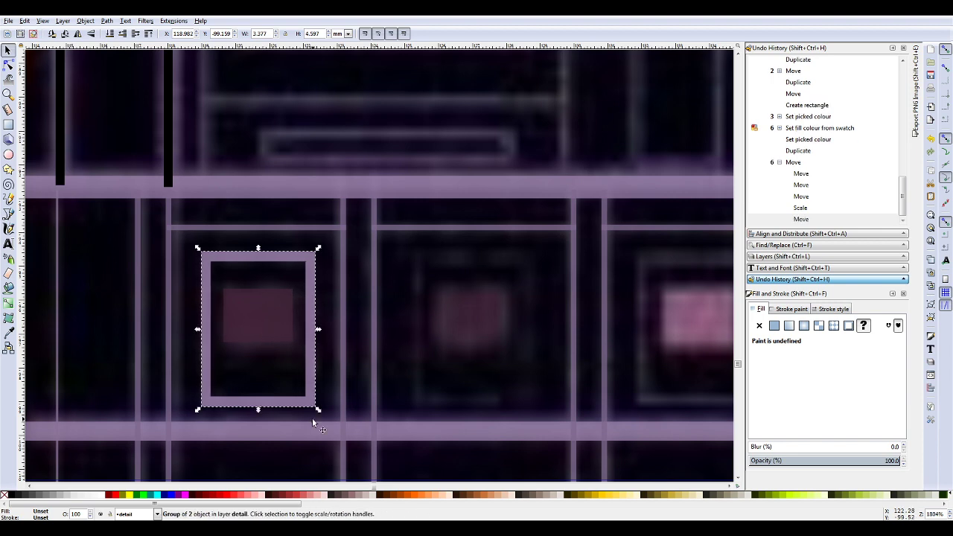
pyautogui.scroll(-4, 315, 424)
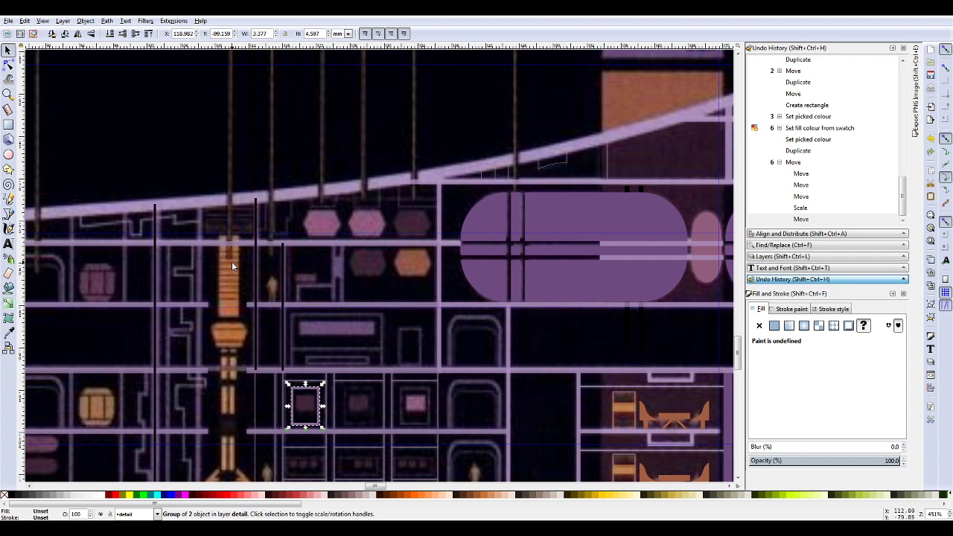
pyautogui.scroll(-2, 408, 424)
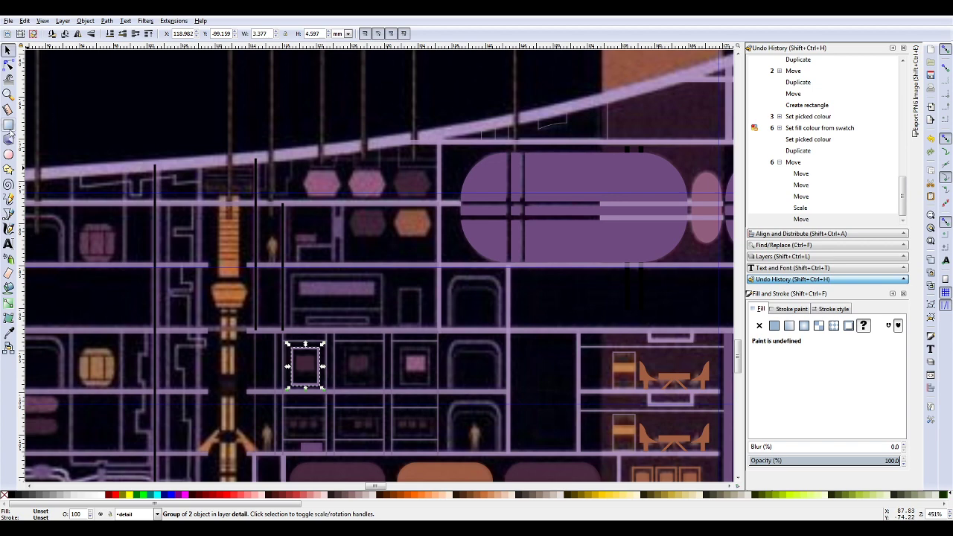
pyautogui.click(8, 124)
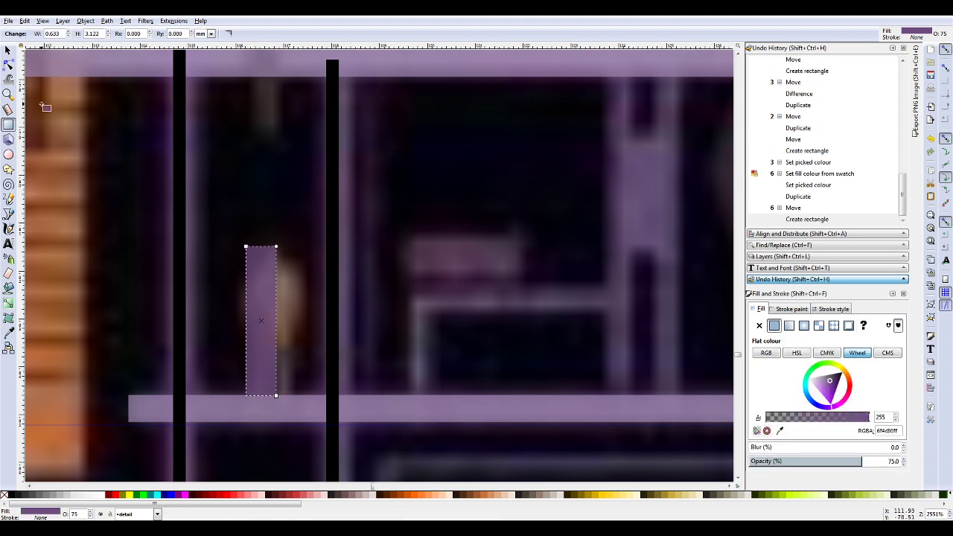
pyautogui.click(7, 50)
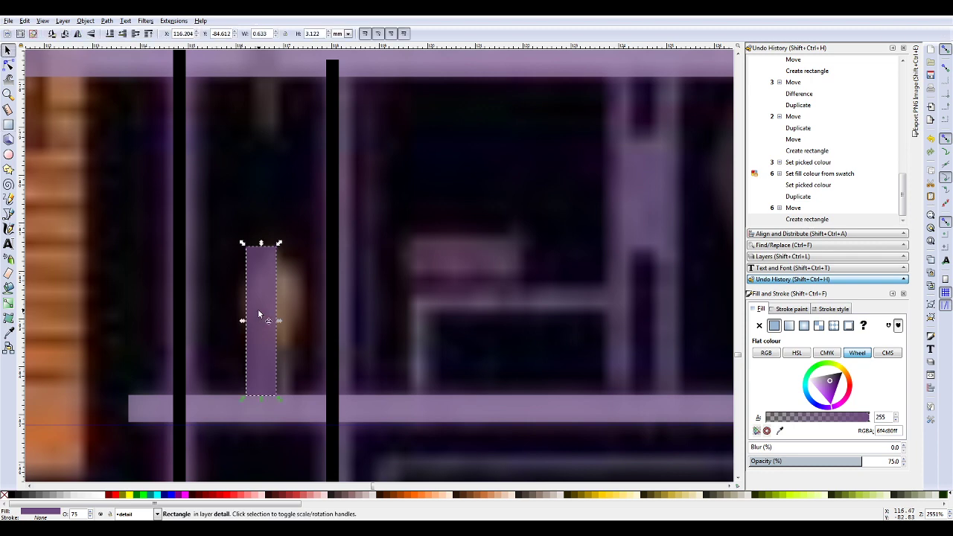
pyautogui.scroll(-8, 261, 315)
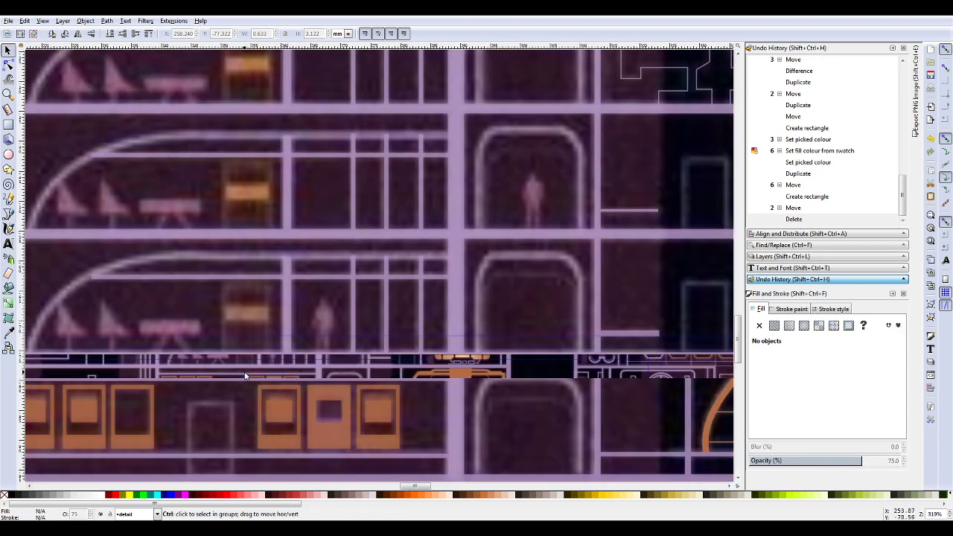
# Step: Move the enlarged room group to X 119.074 mm, Y -98.924 mm, centred in its bay
pyautogui.hscroll(-10, 168, 370)
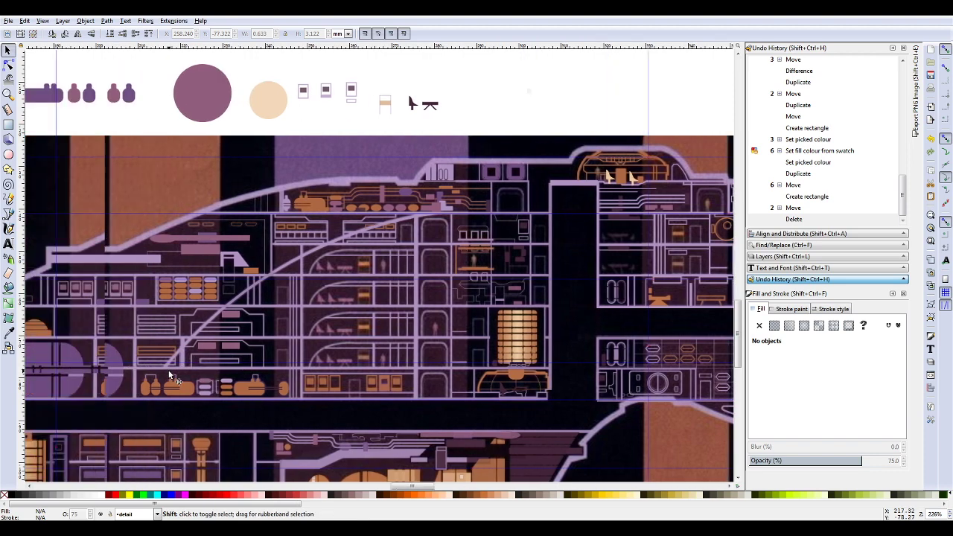
pyautogui.scroll(-6, 240, 382)
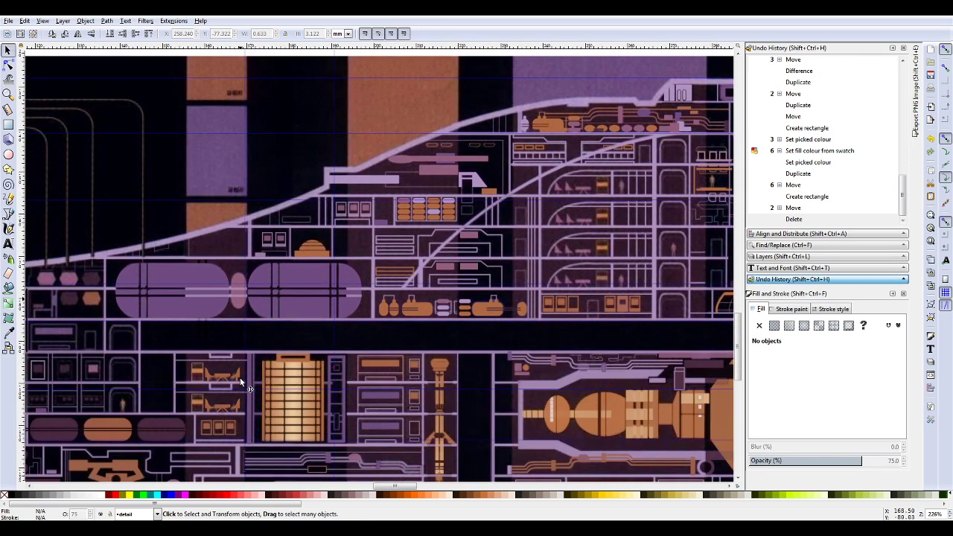
pyautogui.hscroll(-1, 239, 378)
pyautogui.keyDown('ctrl'); pyautogui.scroll(1, 256, 378); pyautogui.keyUp('ctrl')
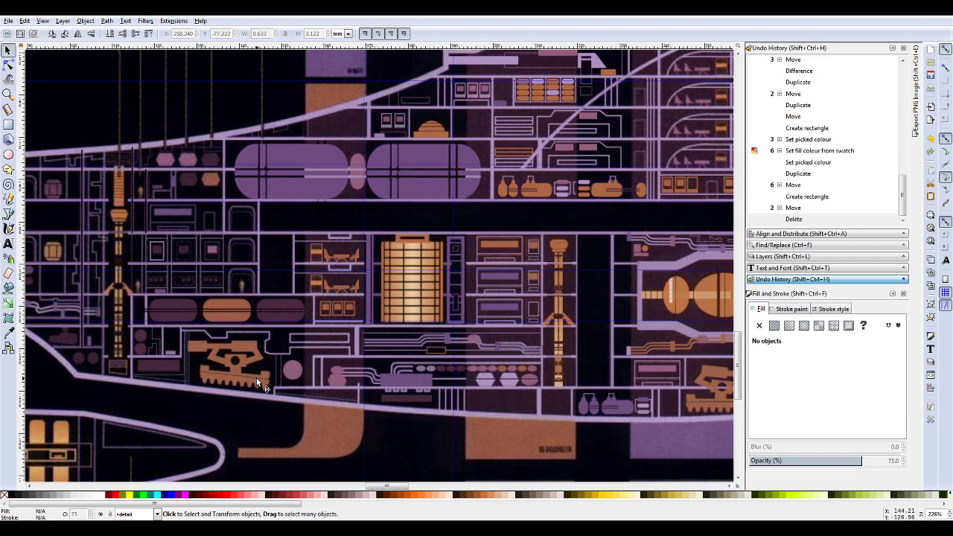
pyautogui.keyDown('ctrl'); pyautogui.scroll(3, 156, 255); pyautogui.keyUp('ctrl')
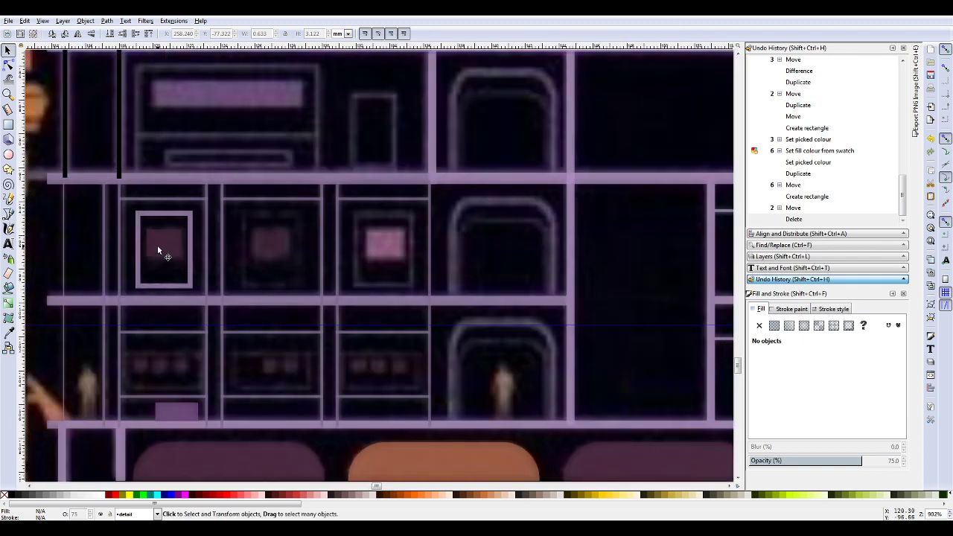
pyautogui.click(157, 247)
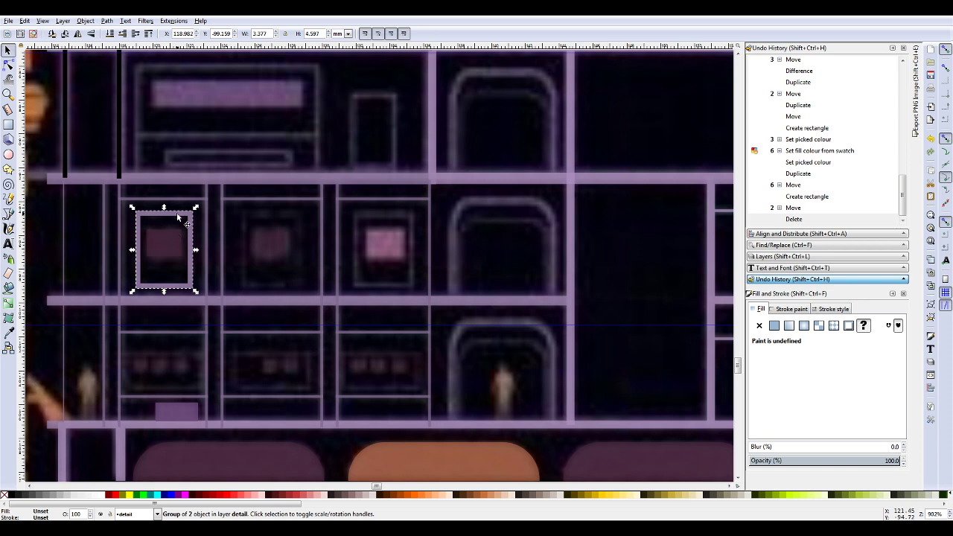
pyautogui.moveTo(149, 243); pyautogui.dragTo(167, 199)
pyautogui.moveTo(177, 236); pyautogui.dragTo(162, 243)
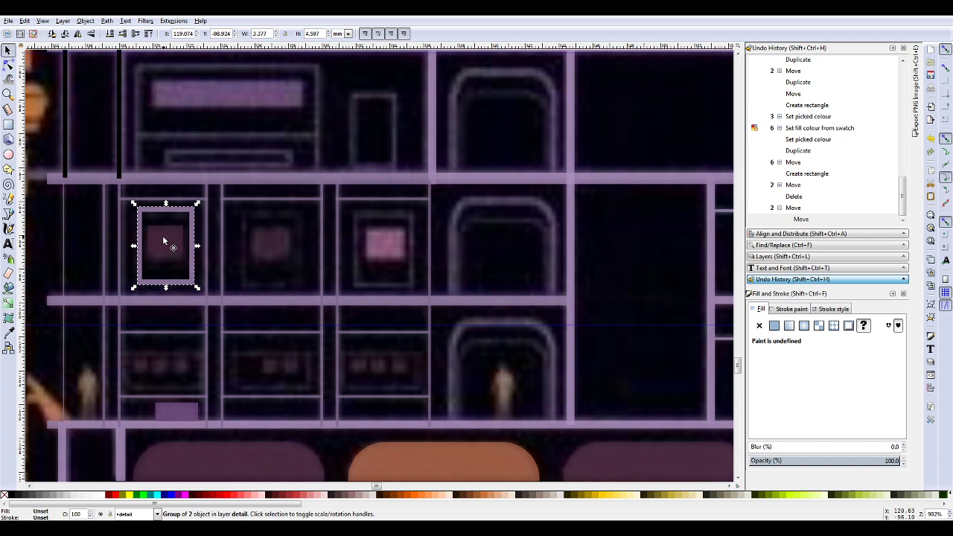
# Step: Try a path merge on the room group and nudge it slightly down
pyautogui.click(109, 20)
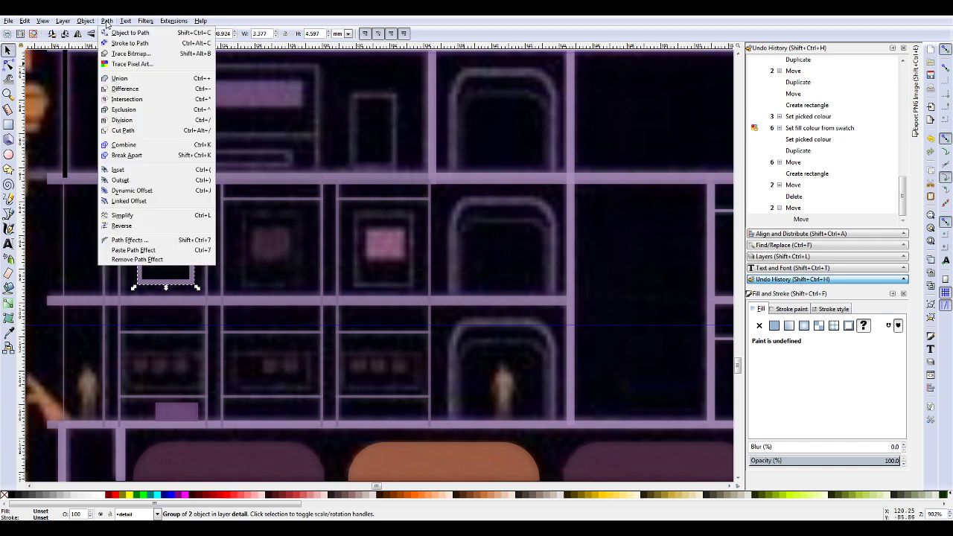
pyautogui.click(117, 78)
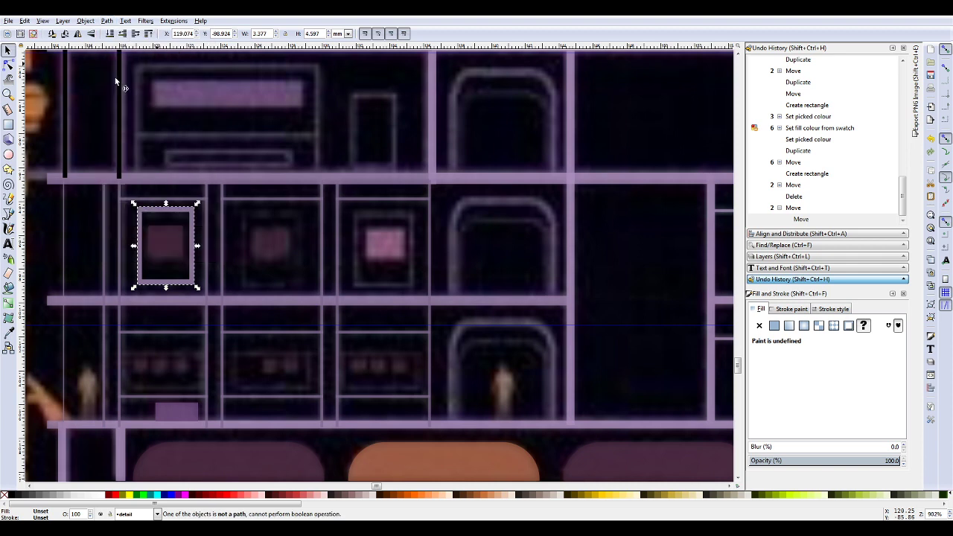
pyautogui.moveTo(166, 237)
pyautogui.mouseDown()
pyautogui.moveTo(152, 248)
pyautogui.moveTo(165, 246)
pyautogui.mouseUp()
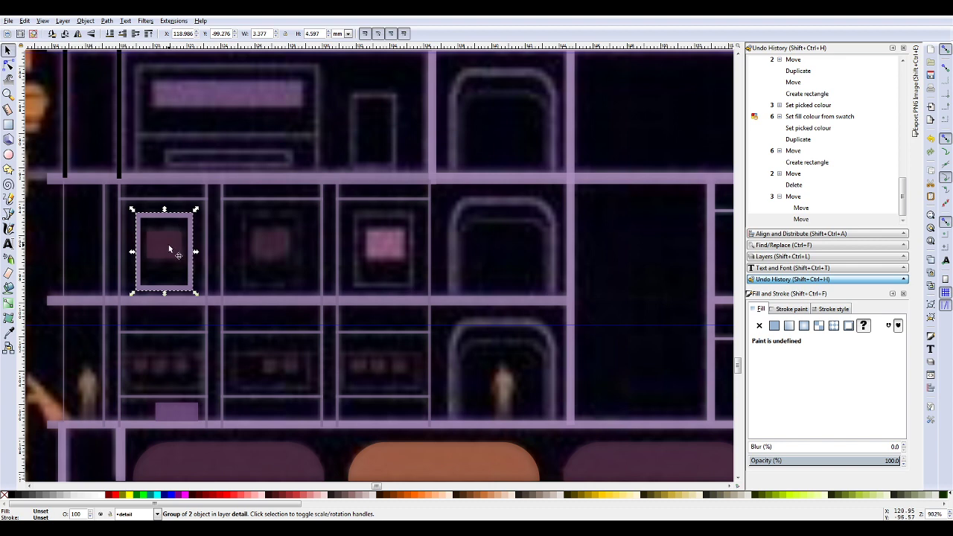
pyautogui.moveTo(163, 241); pyautogui.dragTo(165, 243)
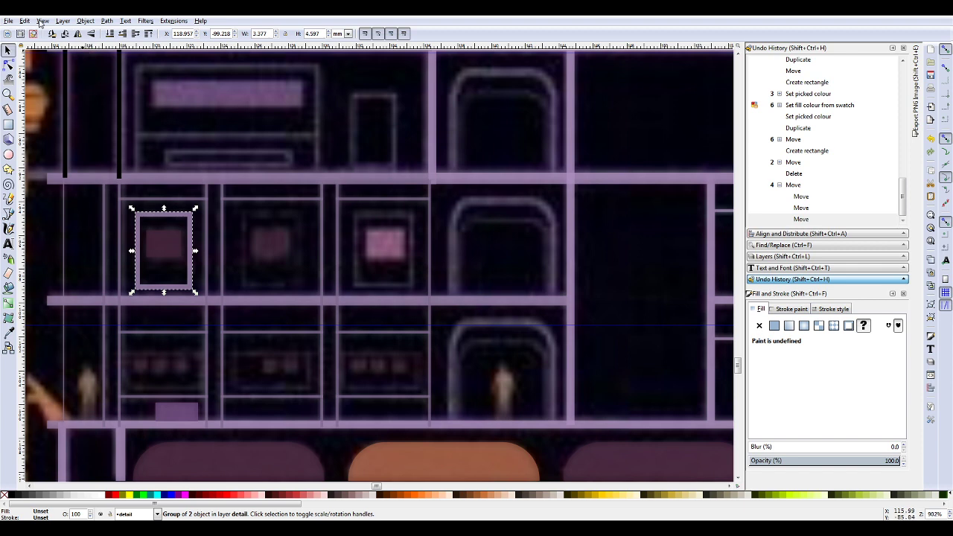
# Step: Ungroup the room, nudge the coloured square, and delete the outer frame outline
pyautogui.click(107, 21)
pyautogui.moveTo(88, 24)
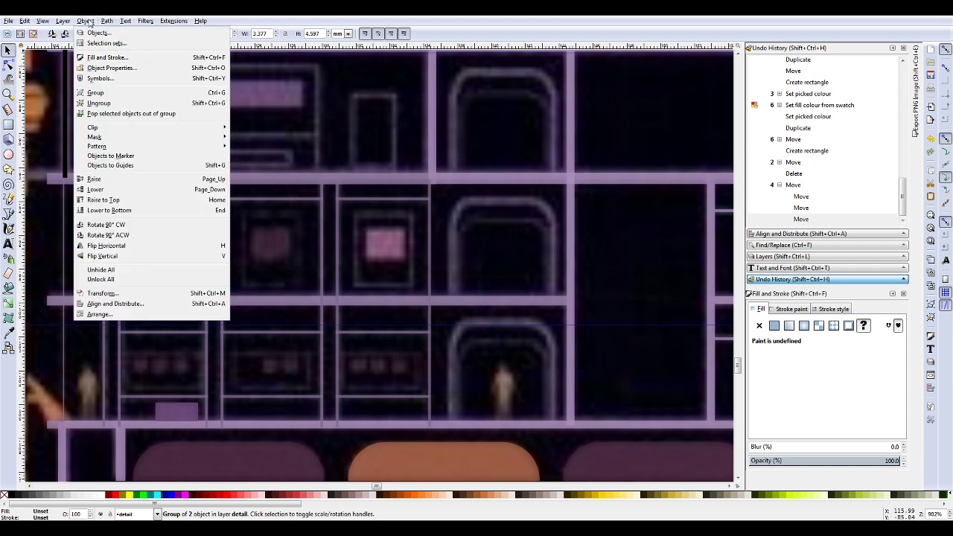
pyautogui.click(99, 104)
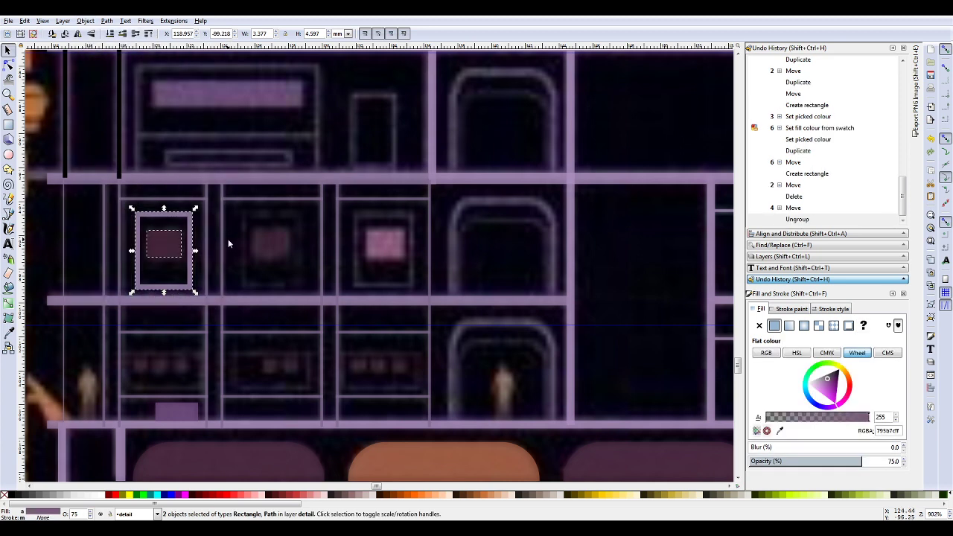
pyautogui.click(249, 266)
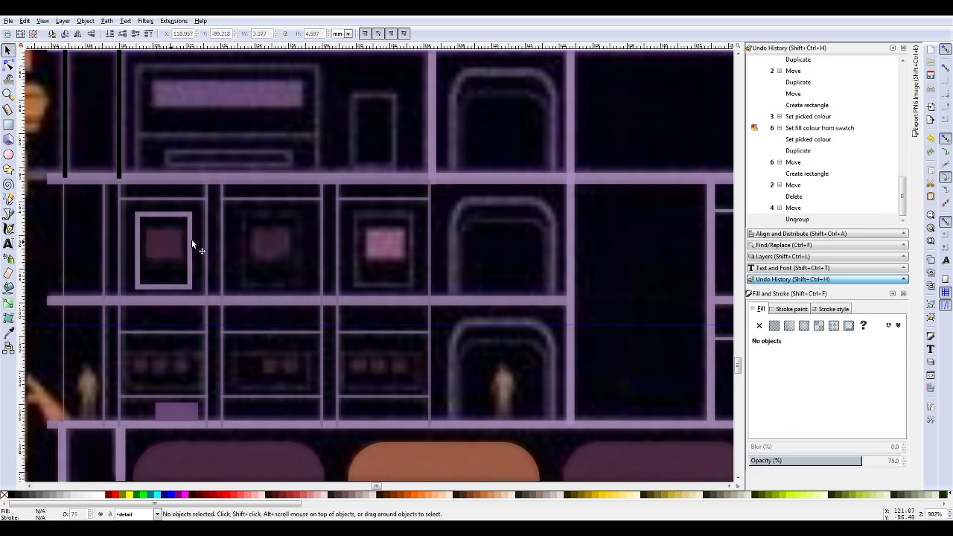
pyautogui.moveTo(173, 246)
pyautogui.mouseDown()
pyautogui.moveTo(280, 237)
pyautogui.moveTo(282, 249)
pyautogui.moveTo(175, 249)
pyautogui.mouseUp()
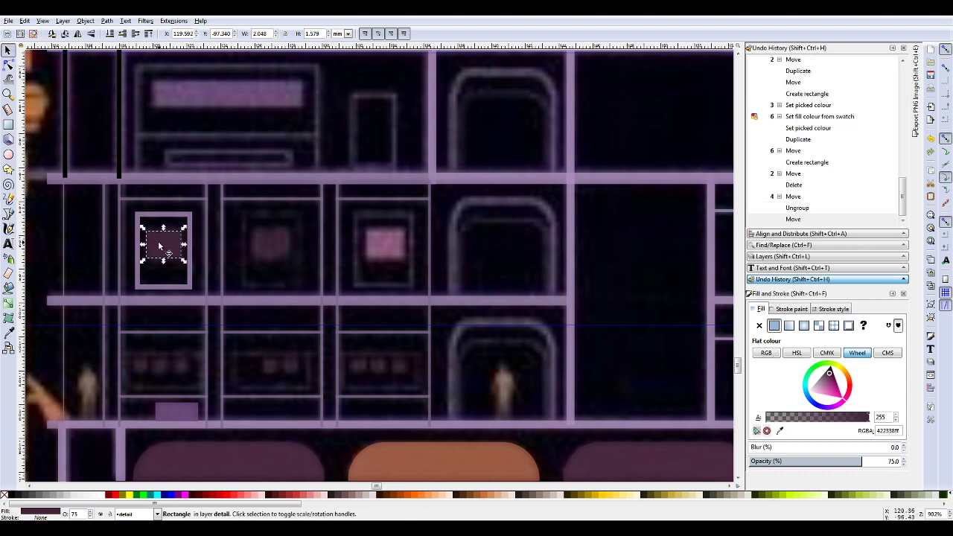
pyautogui.click(190, 219)
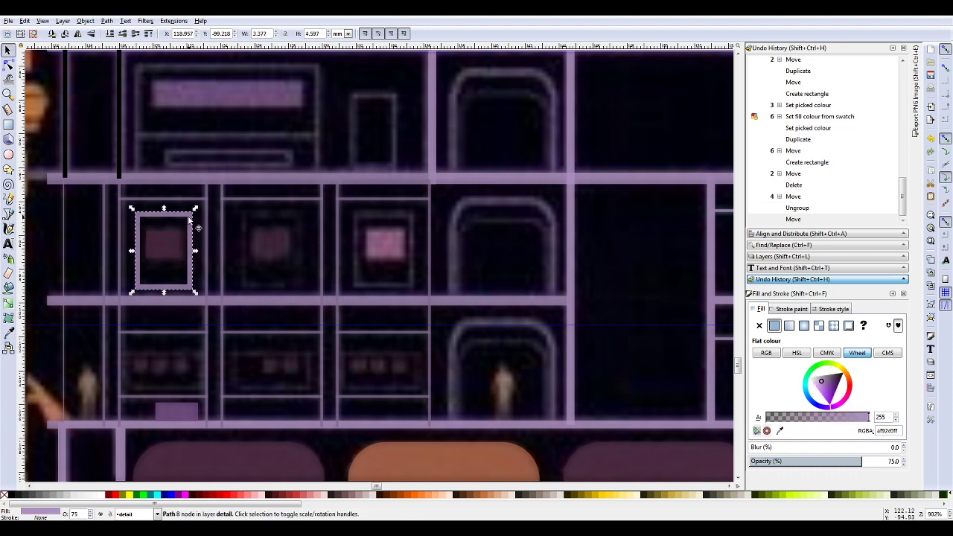
pyautogui.press('Delete')
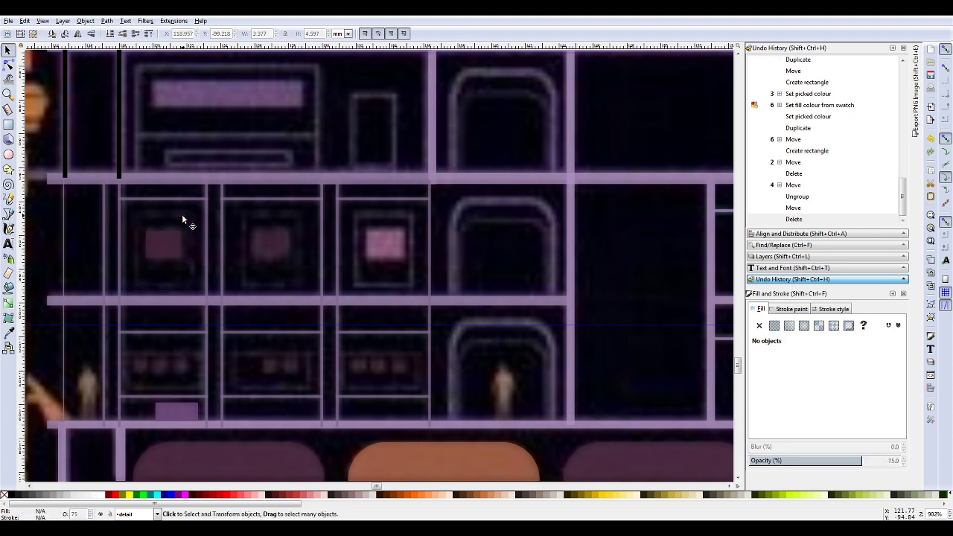
# Step: Move the coloured square into the next bay and duplicate it
pyautogui.moveTo(169, 243); pyautogui.dragTo(392, 237)
pyautogui.hotkey('ctrl', 'd')
pyautogui.hotkey('ctrl', 'd')
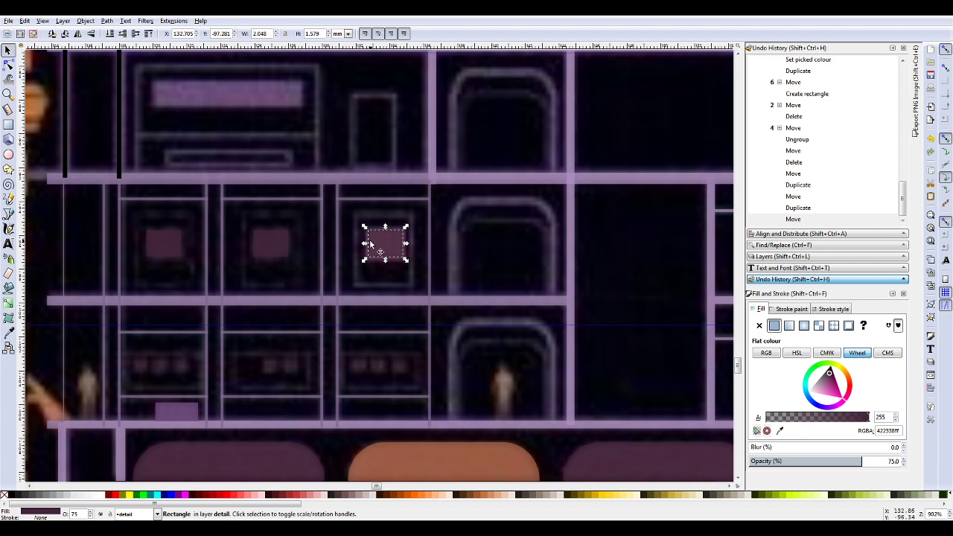
pyautogui.scroll(-4, 434, 251)
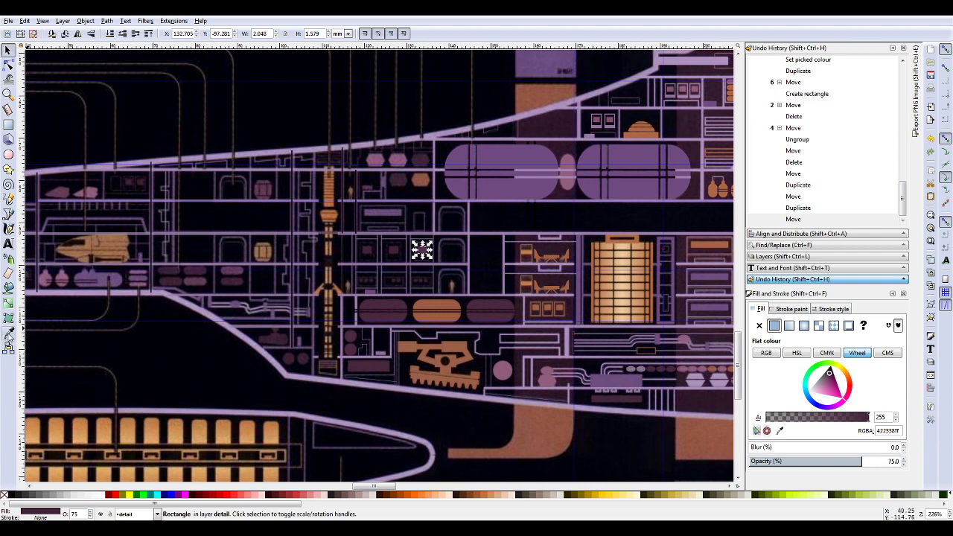
# Step: Give the newest square copy the lighter pink #915f7e sampled from the reference
pyautogui.click(8, 332)
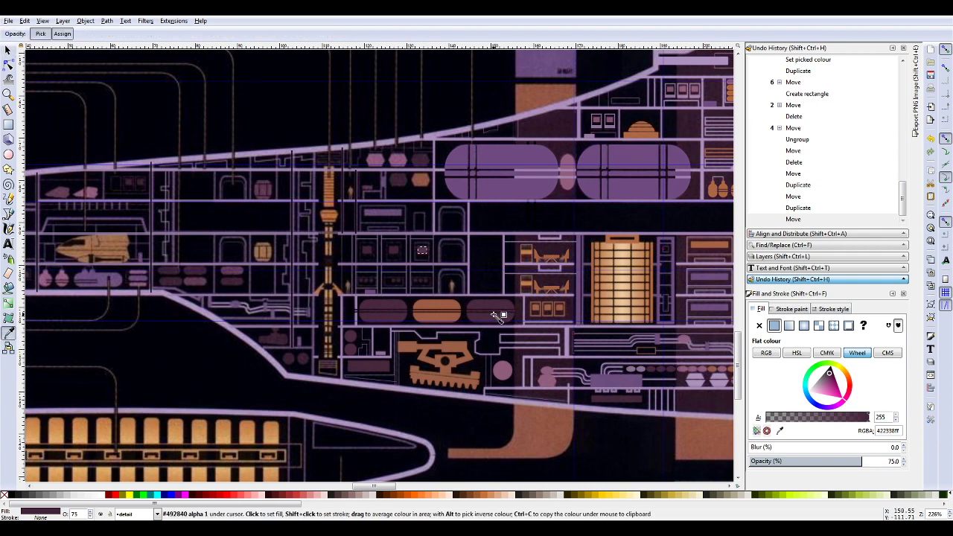
pyautogui.scroll(3, 400, 248)
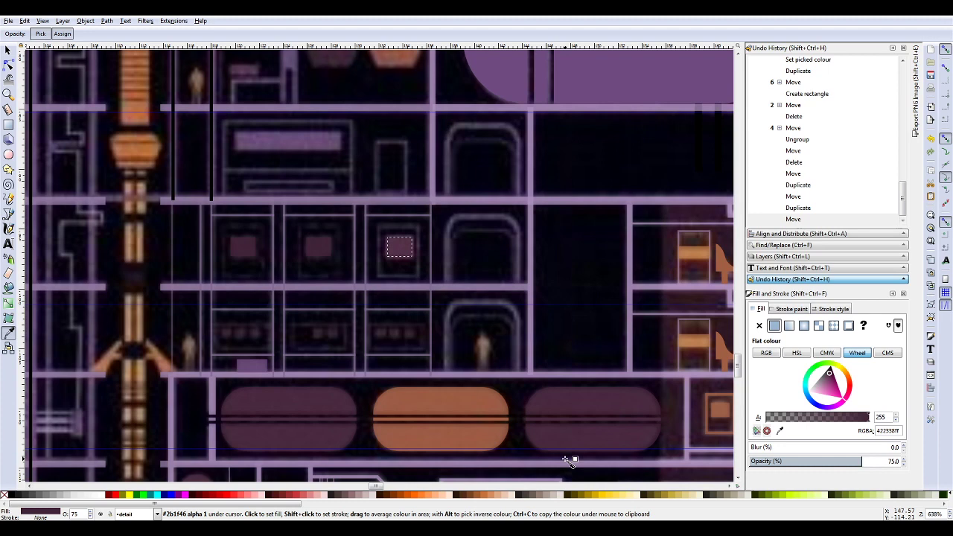
pyautogui.scroll(-3, 570, 453)
pyautogui.scroll(4, 551, 250)
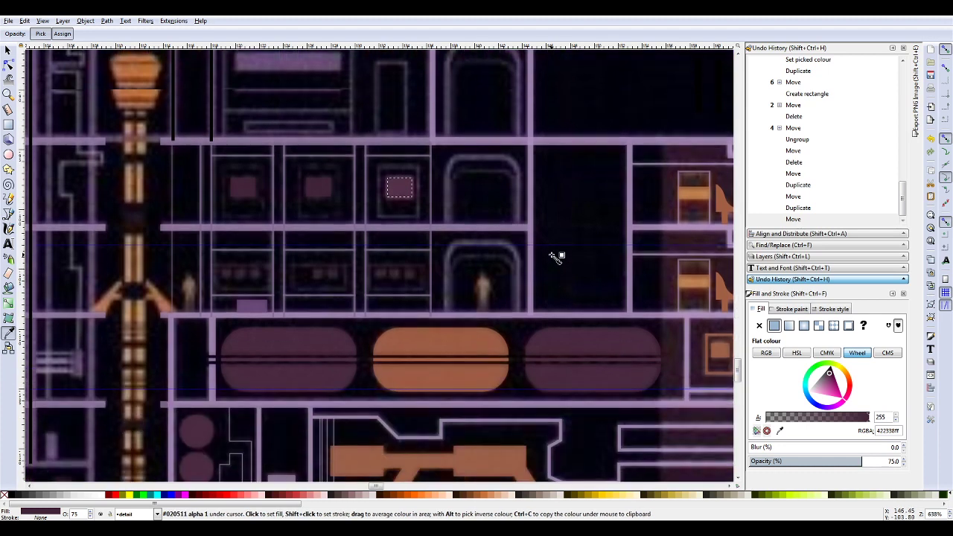
pyautogui.hscroll(8, 564, 255)
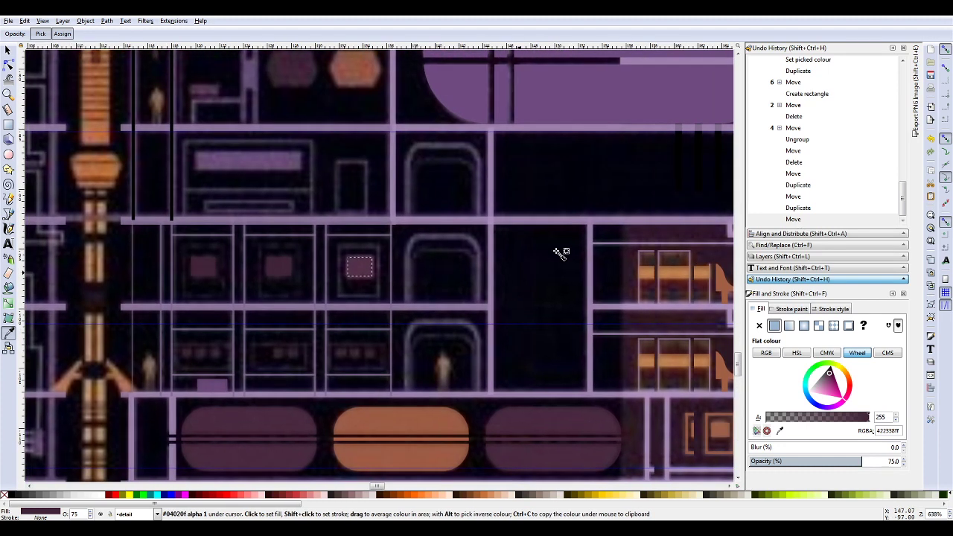
pyautogui.hscroll(2, 560, 253)
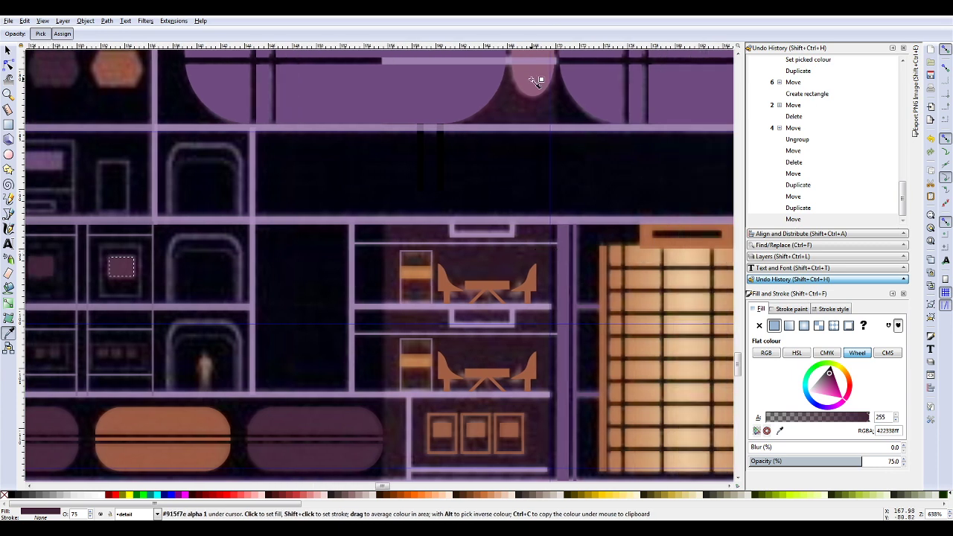
pyautogui.click(535, 80)
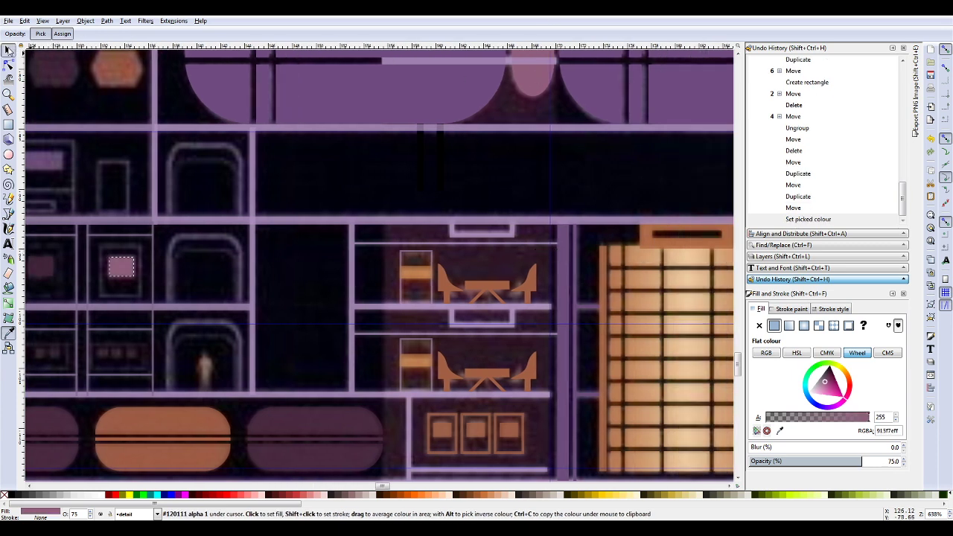
pyautogui.press('s')
pyautogui.hscroll(-6, 293, 280)
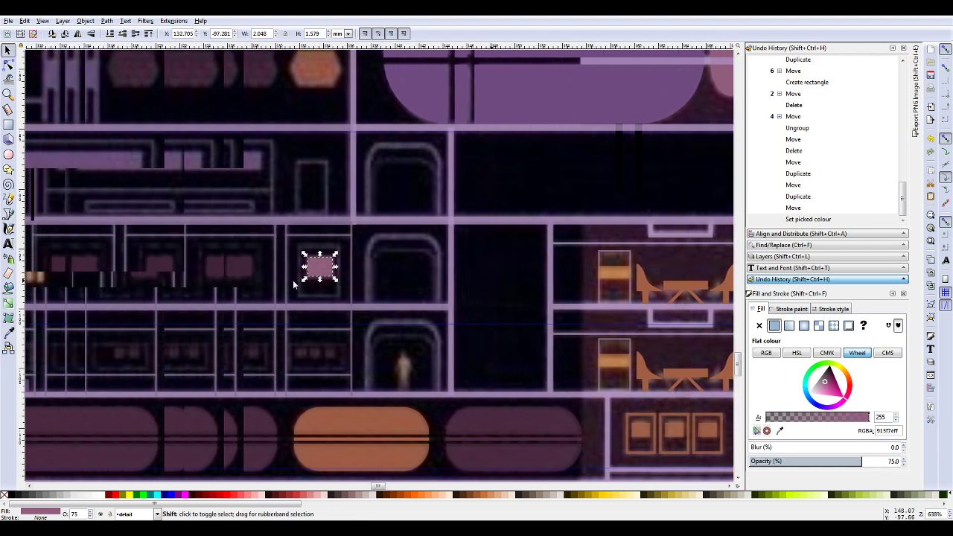
pyautogui.hscroll(-3, 293, 280)
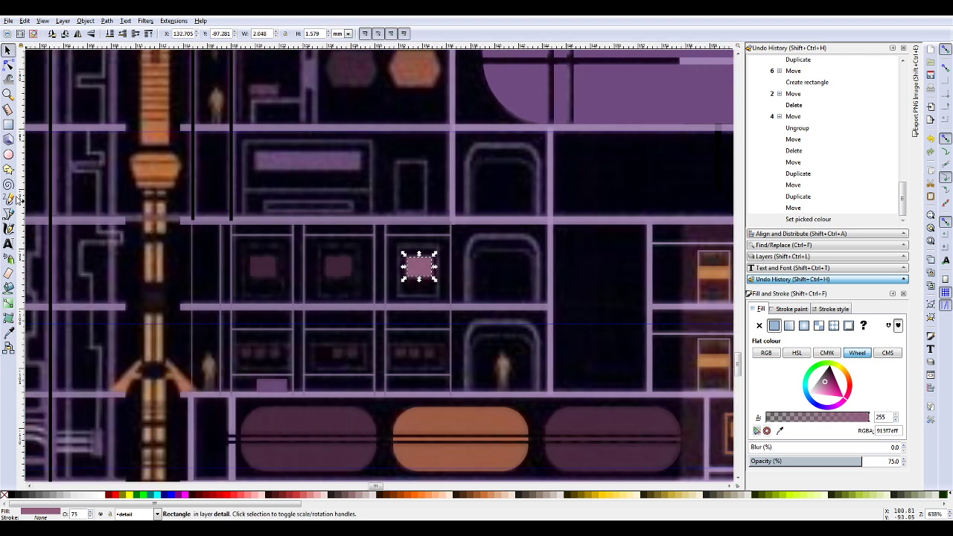
pyautogui.click(9, 199)
pyautogui.scroll(2, 270, 287)
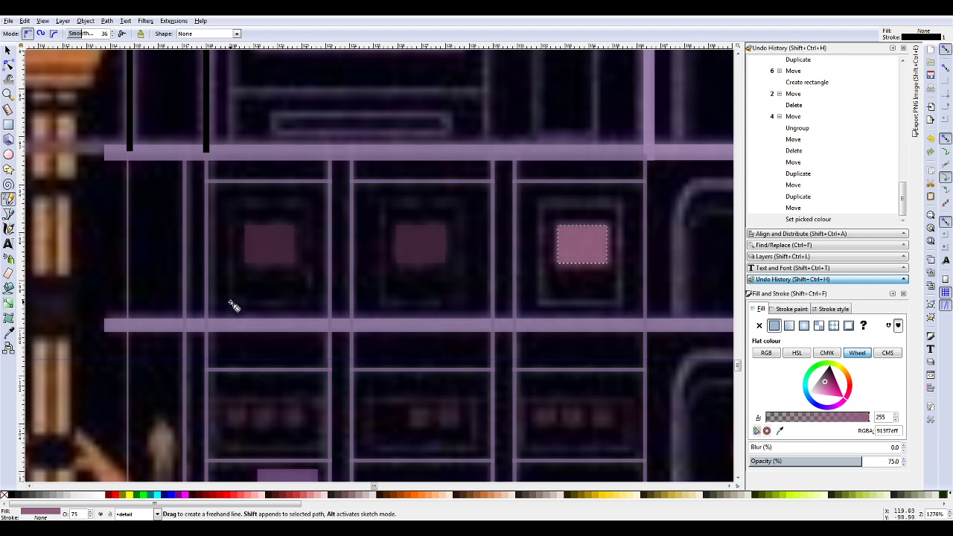
# Step: Pencil-trace the left, top, right and bottom edges of a closed outline around the left room's square
pyautogui.moveTo(234, 306); pyautogui.dragTo(232, 204)
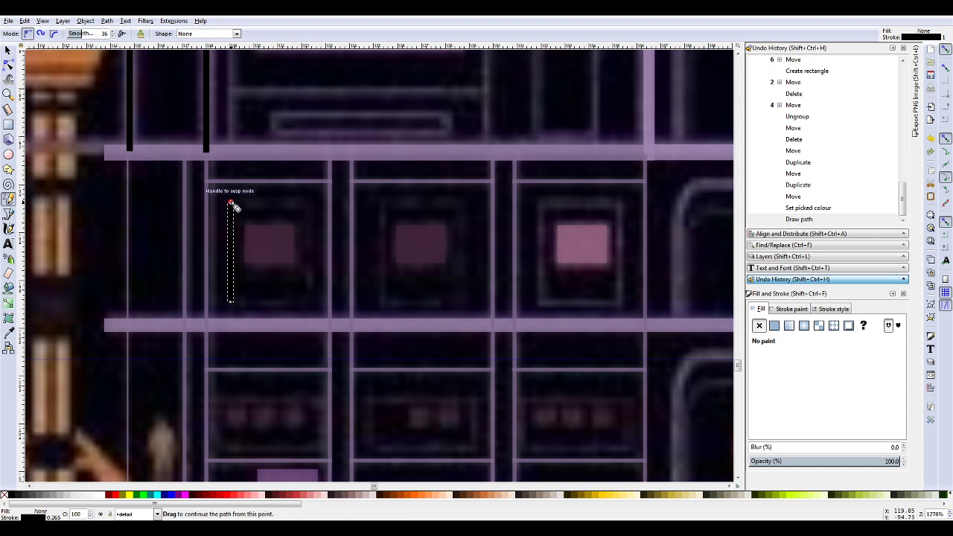
pyautogui.moveTo(231, 202); pyautogui.dragTo(308, 203)
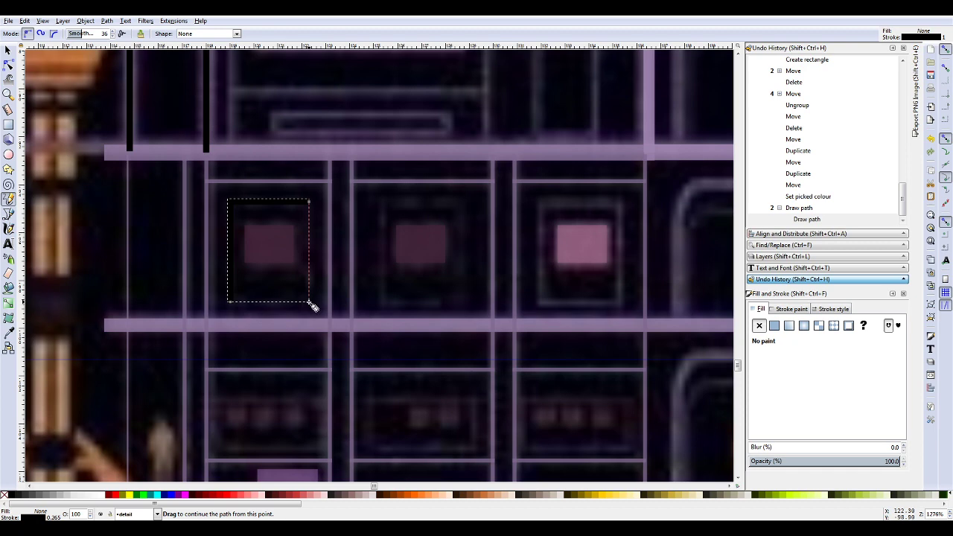
pyautogui.click(309, 304)
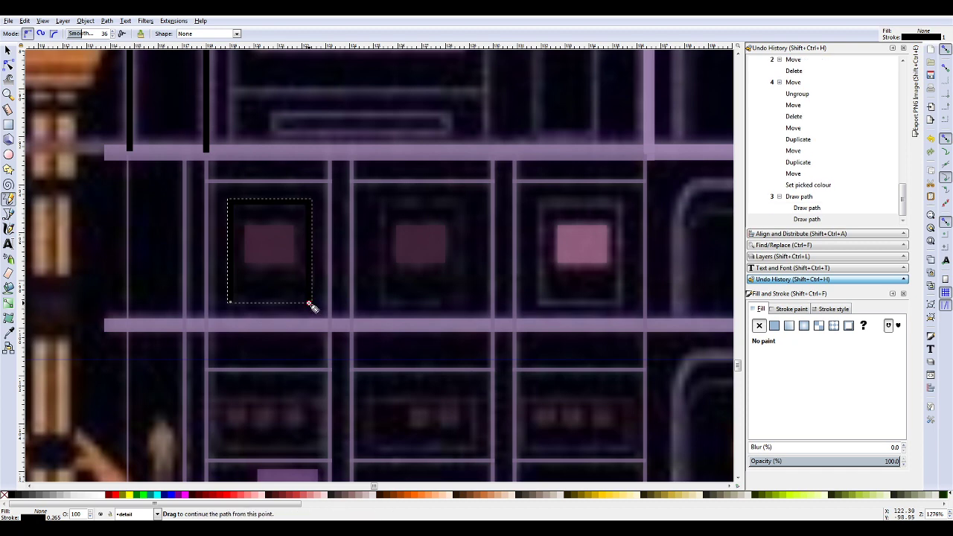
pyautogui.click(309, 303)
pyautogui.click(230, 304)
pyautogui.scroll(6, 231, 305)
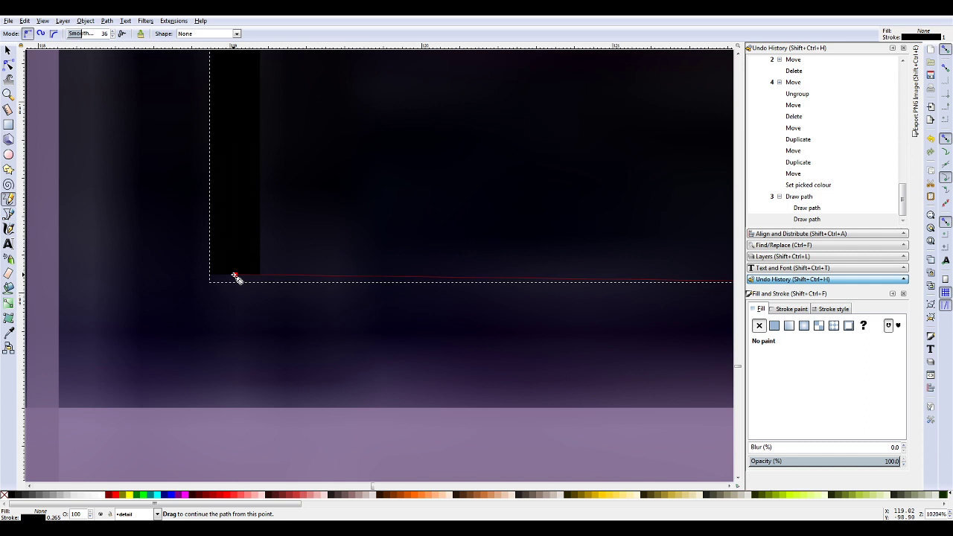
pyautogui.click(233, 277)
pyautogui.scroll(-3, 362, 279)
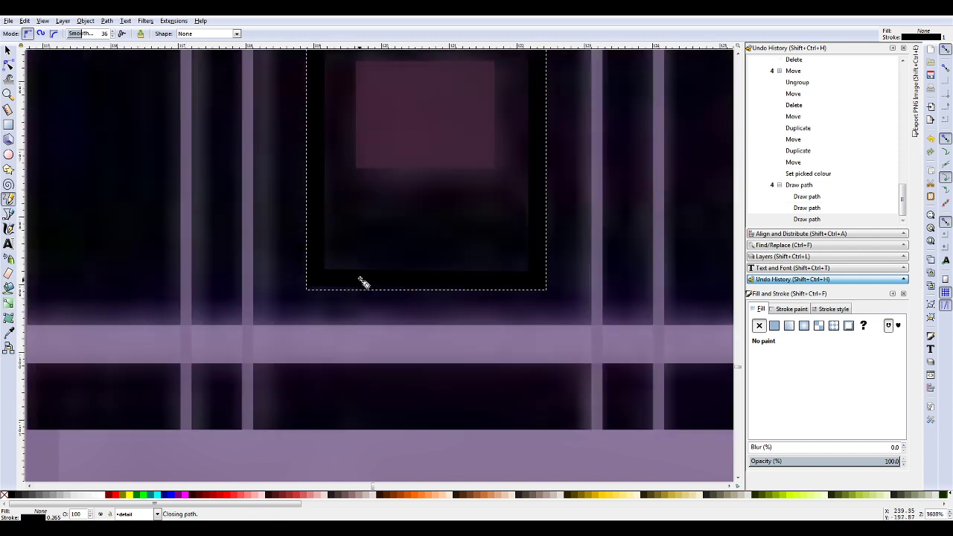
pyautogui.click(9, 65)
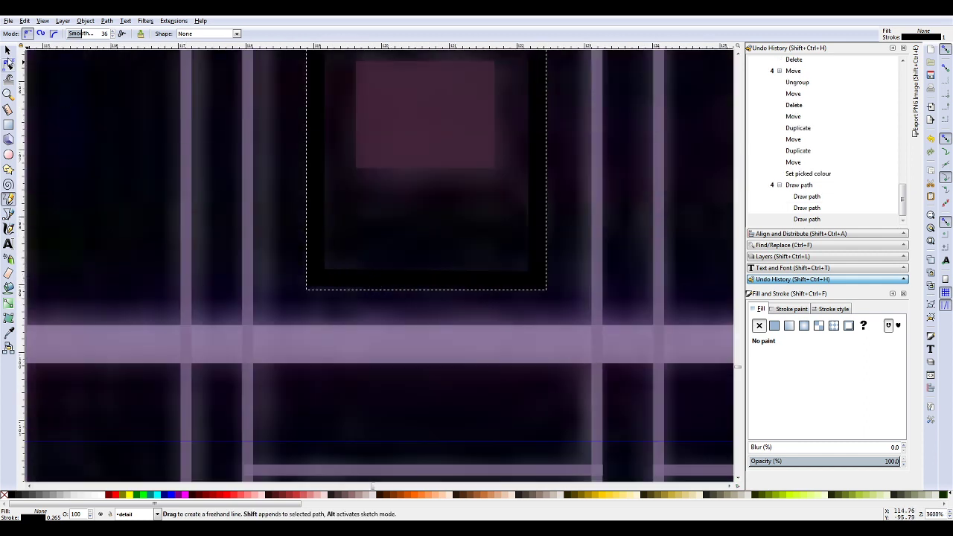
pyautogui.scroll(3, 335, 300)
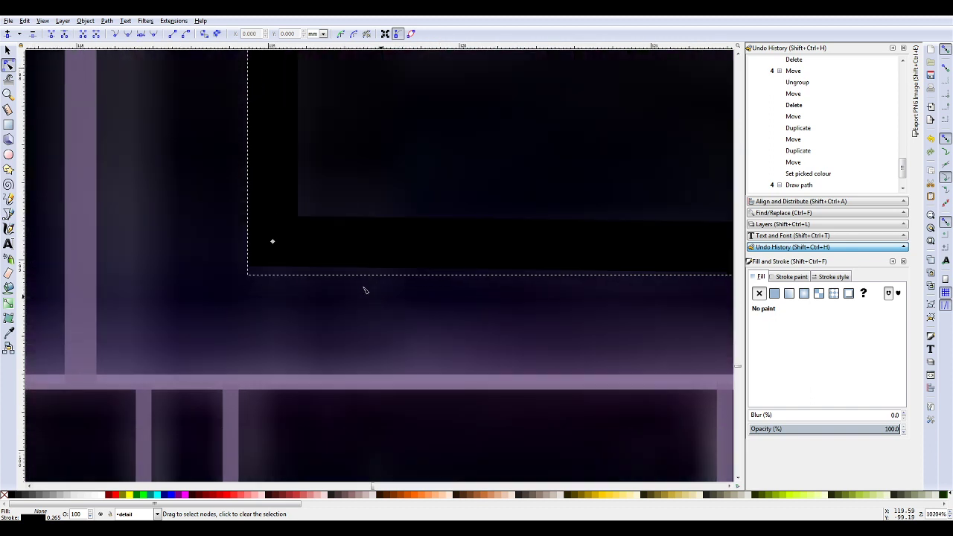
# Step: Snap the outline's lower corner node to a temporary horizontal guide, leaving it 3.542 × 4.455 mm, then delete the guide
pyautogui.moveTo(303, 51); pyautogui.dragTo(273, 243)
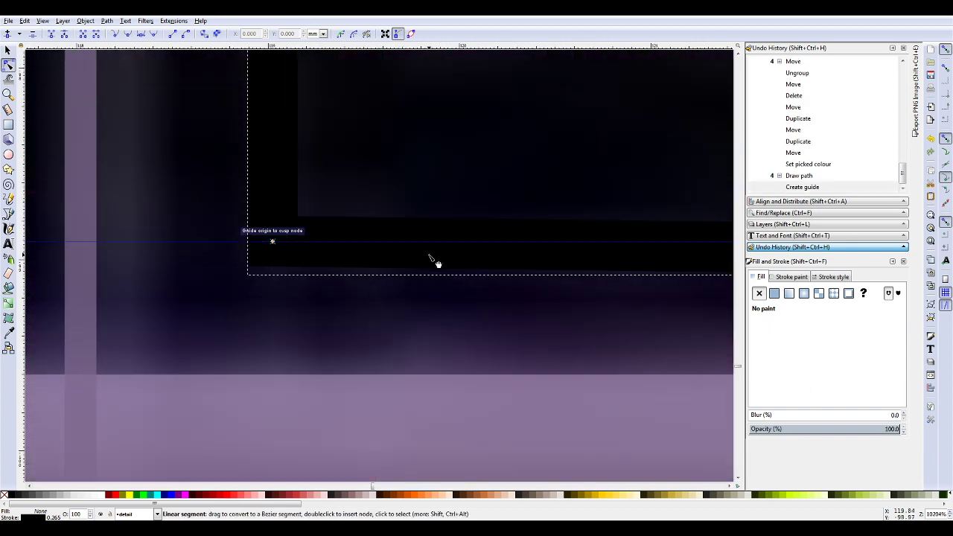
pyautogui.scroll(-4, 446, 261)
pyautogui.scroll(5, 521, 229)
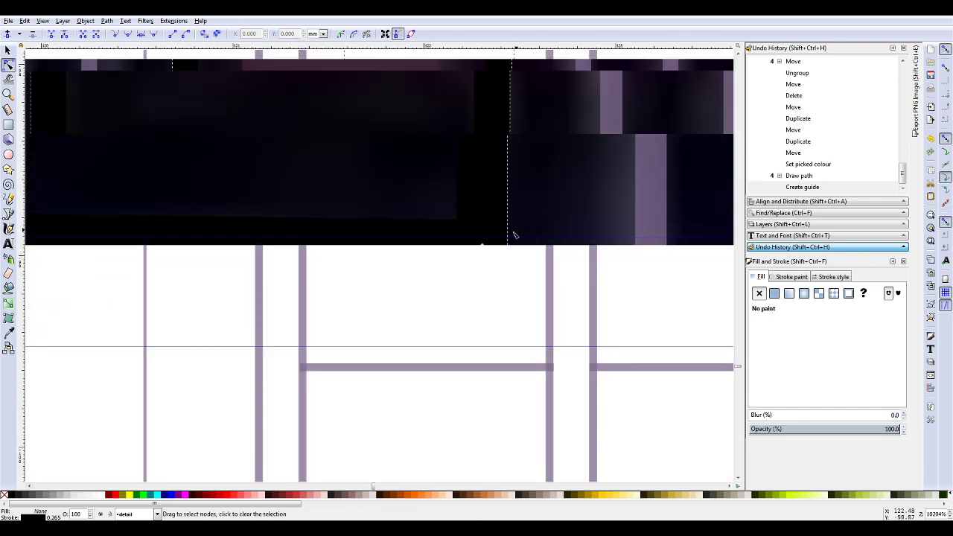
pyautogui.moveTo(356, 50)
pyautogui.mouseDown()
pyautogui.moveTo(355, 133)
pyautogui.moveTo(355, 47)
pyautogui.mouseUp()
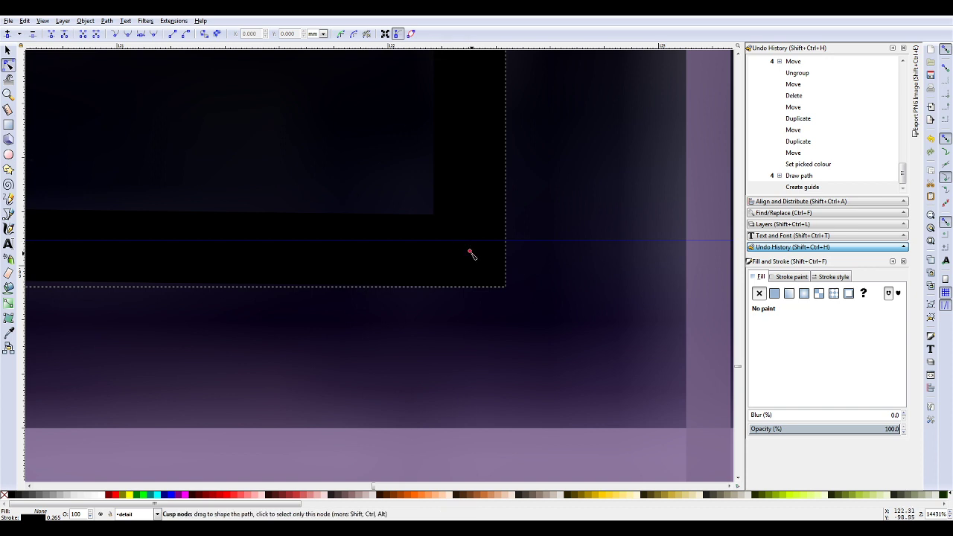
pyautogui.click(470, 253)
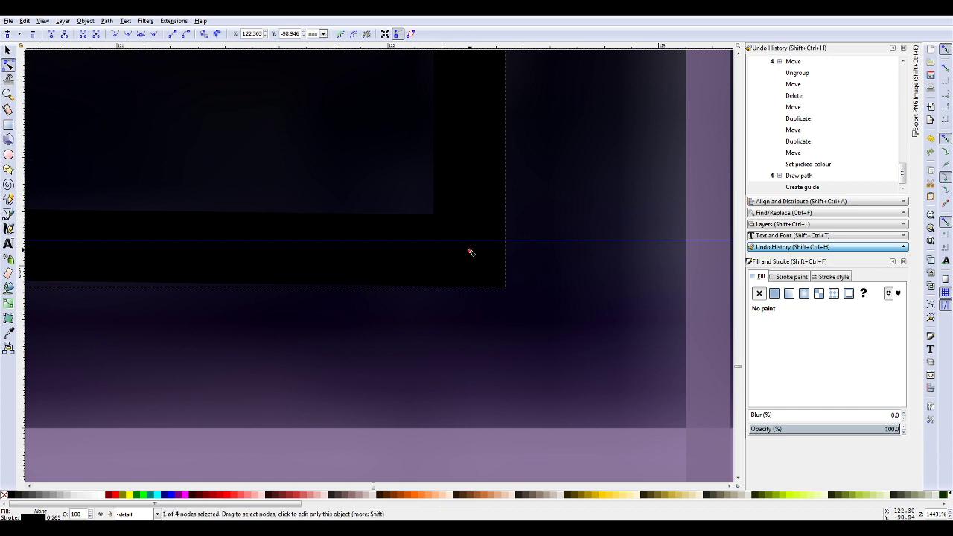
pyautogui.moveTo(471, 253); pyautogui.dragTo(470, 241)
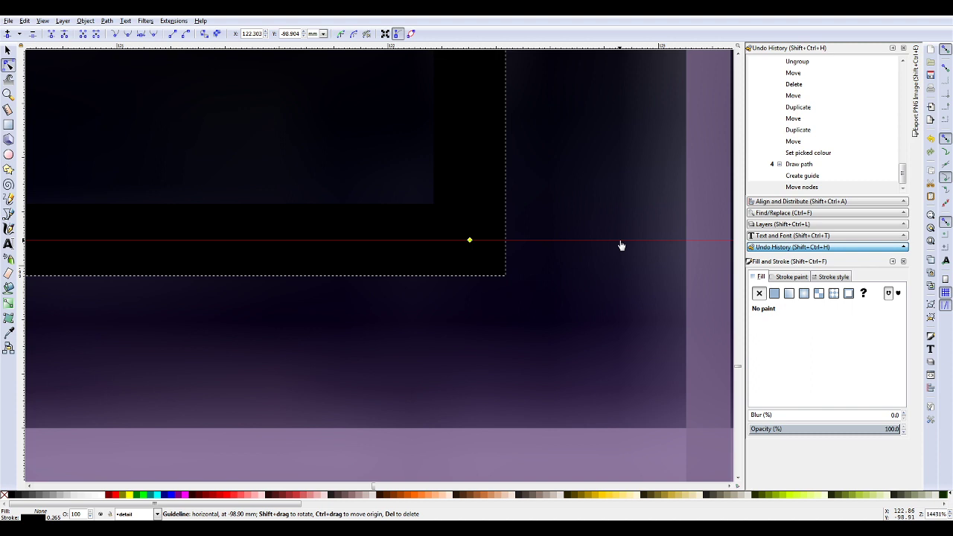
pyautogui.moveTo(622, 246); pyautogui.dragTo(570, 46)
pyautogui.press('-')
pyautogui.press('-')
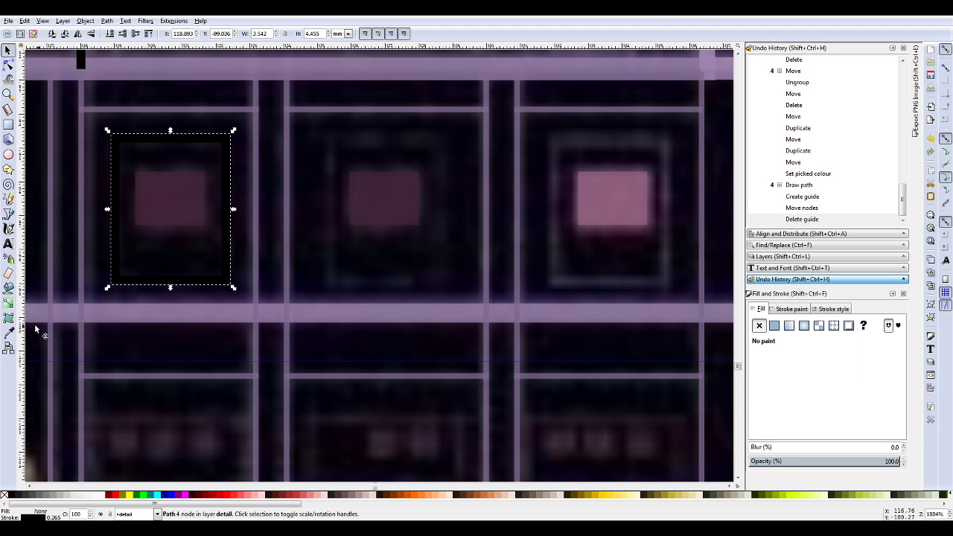
# Step: Colour the frame outline with the sampled purple, adjust its stroke, set 75% opacity, and add the inner square to the selection
pyautogui.click(8, 333)
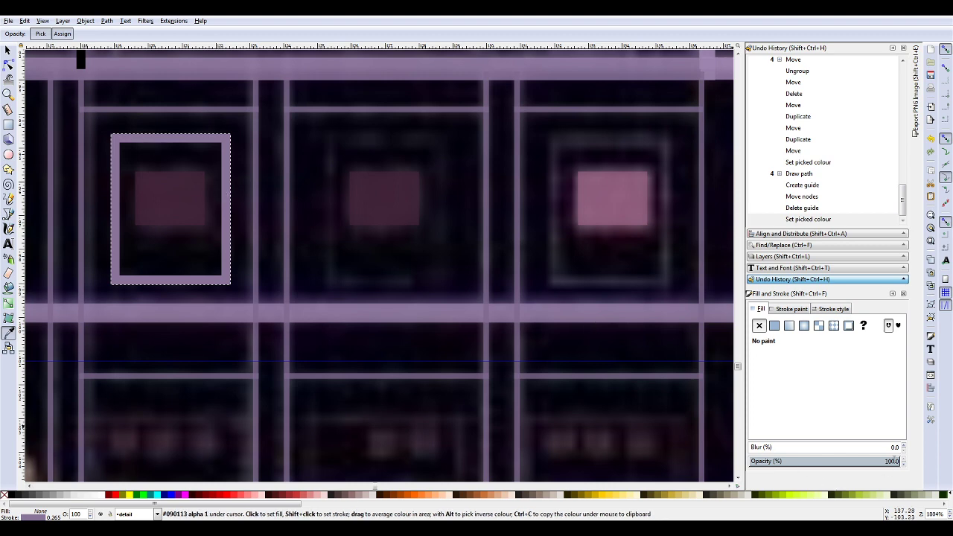
pyautogui.click(795, 309)
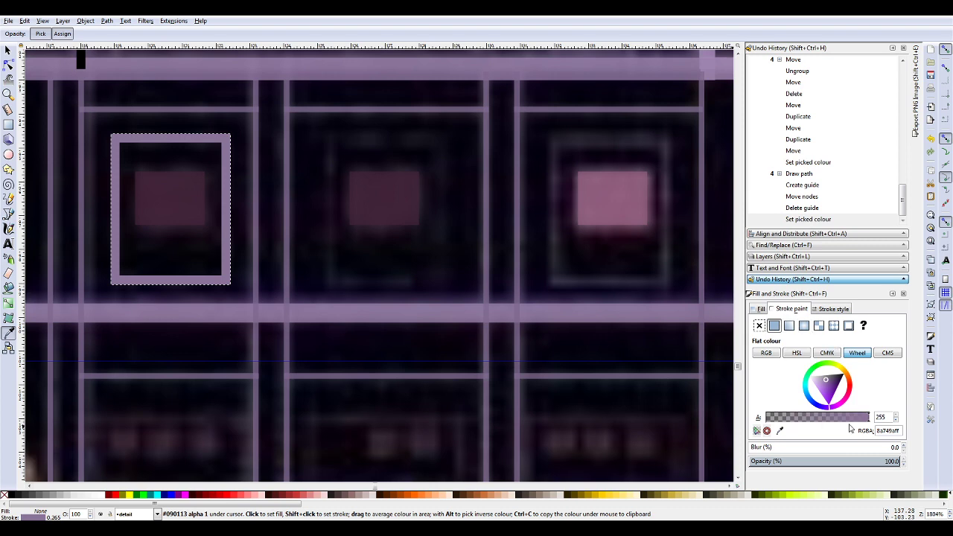
pyautogui.click(835, 310)
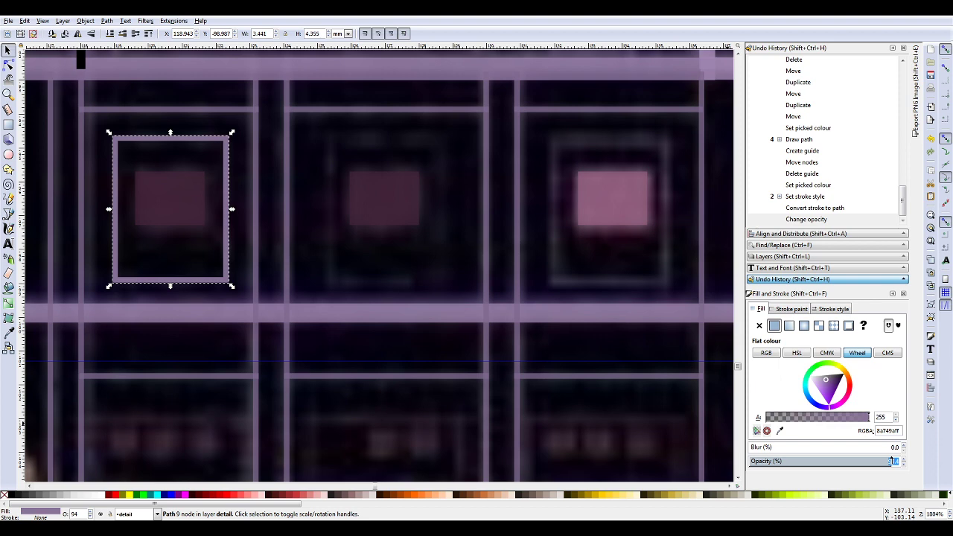
pyautogui.write('75')
pyautogui.press('Return')
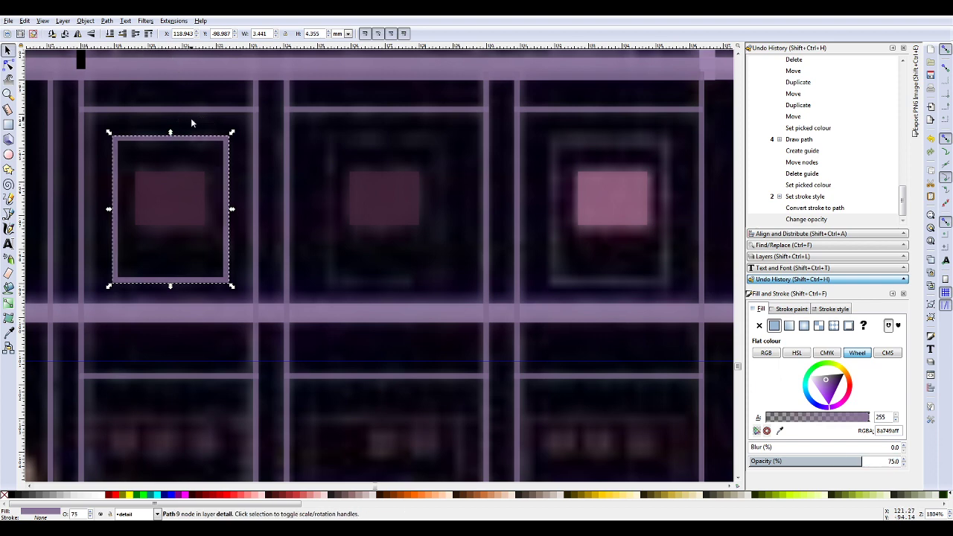
pyautogui.keyDown('shift'); pyautogui.click(168, 193); pyautogui.keyUp('shift')
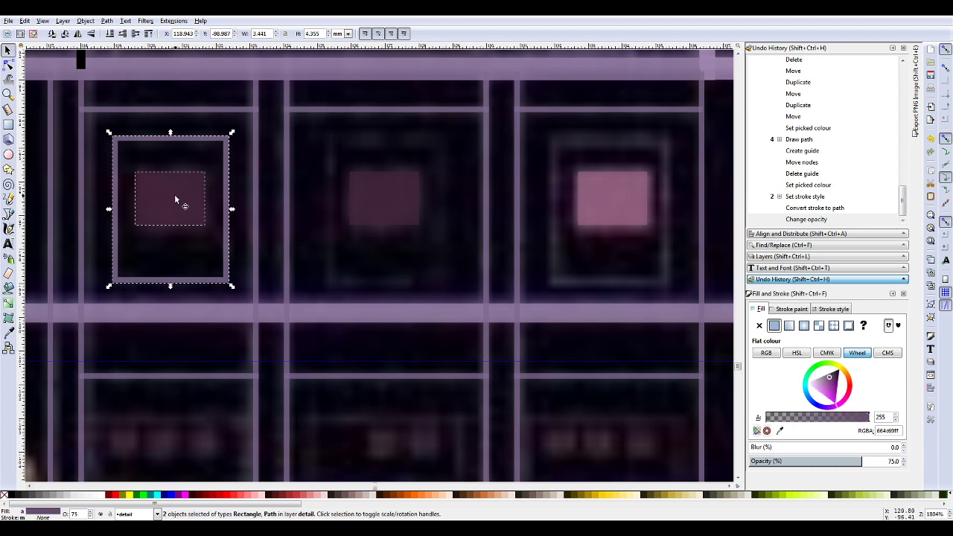
# Step: Centre the left room's inner square horizontally within its purple frame, with the selection treated as a group
pyautogui.click(930, 388)
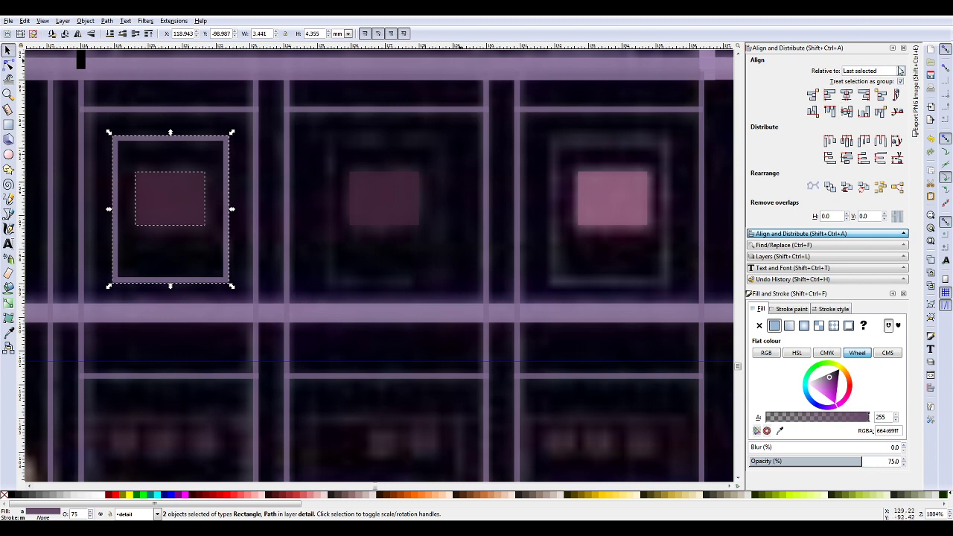
pyautogui.click(899, 81)
pyautogui.click(351, 223)
pyautogui.click(335, 269)
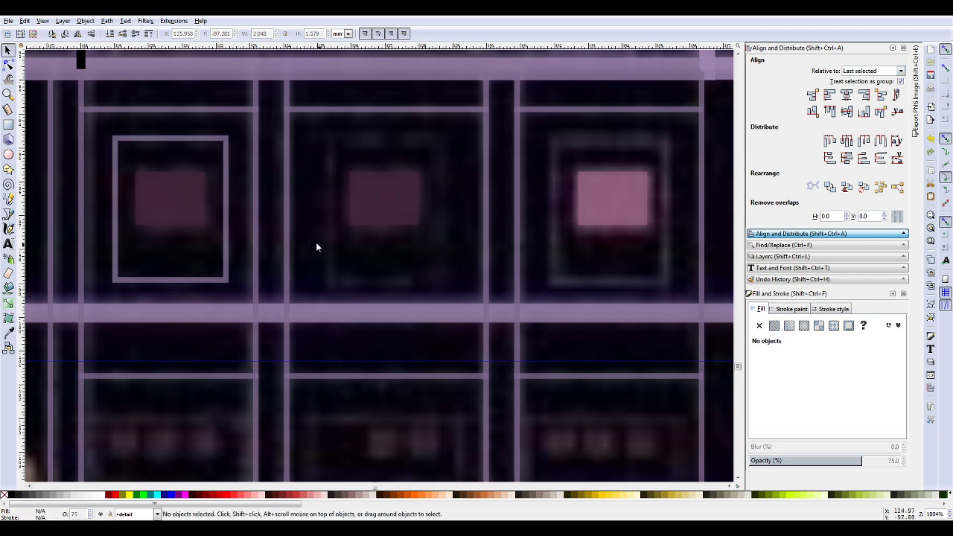
pyautogui.click(178, 186)
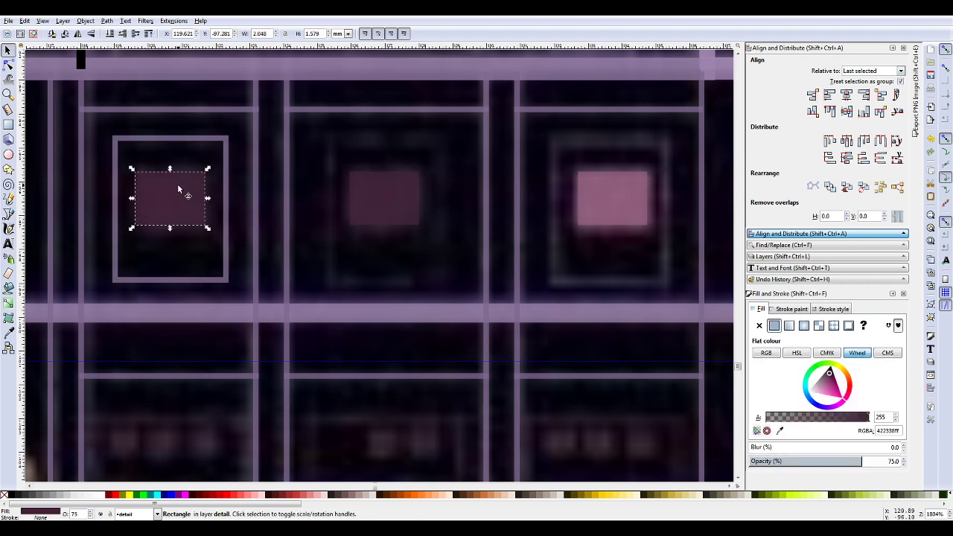
pyautogui.keyDown('shift'); pyautogui.click(176, 142); pyautogui.keyUp('shift')
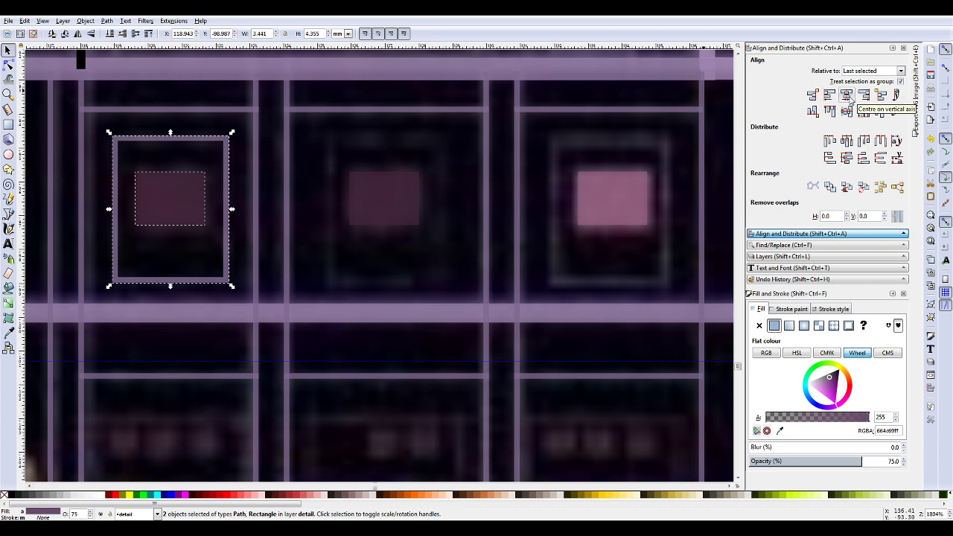
pyautogui.click(850, 99)
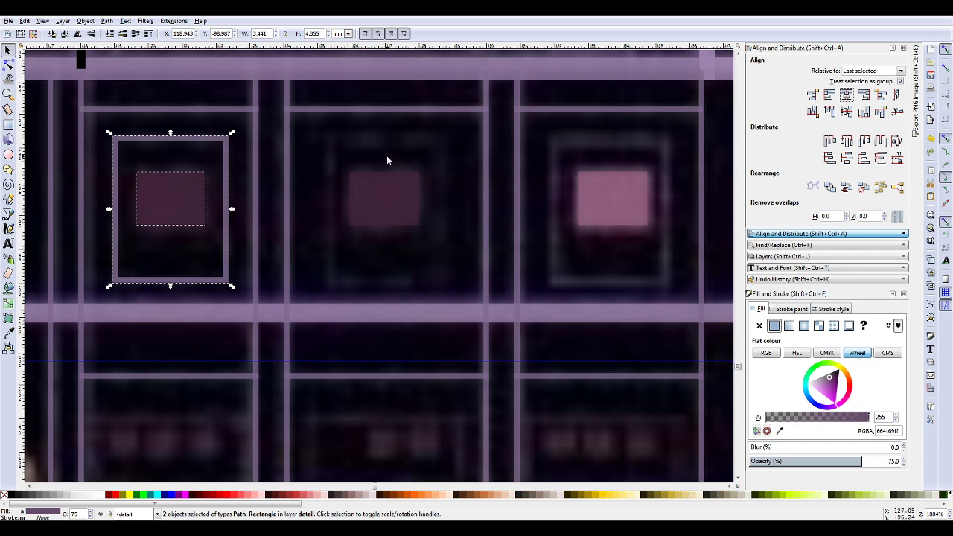
pyautogui.click(350, 257)
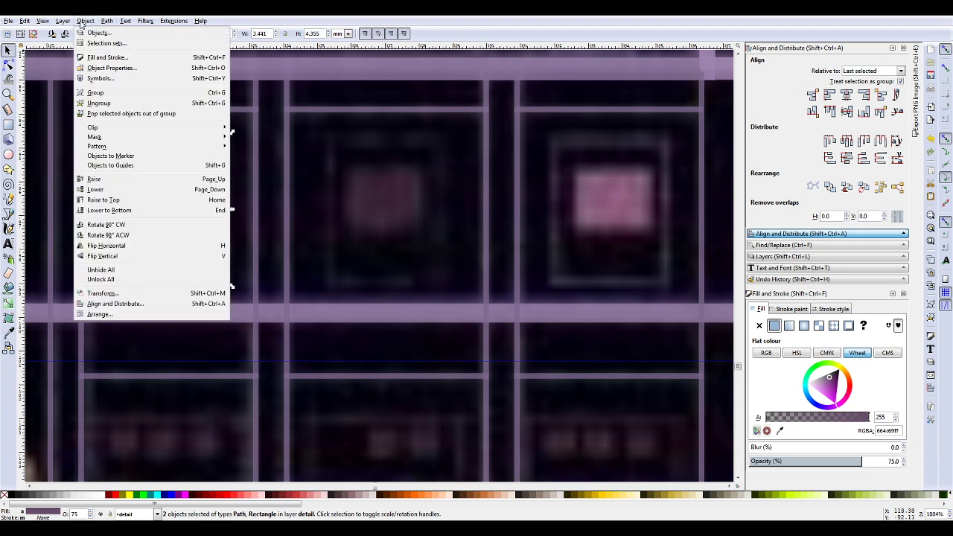
# Step: Group the left room's frame with its square, then select the copy placed over the right room
pyautogui.click(98, 93)
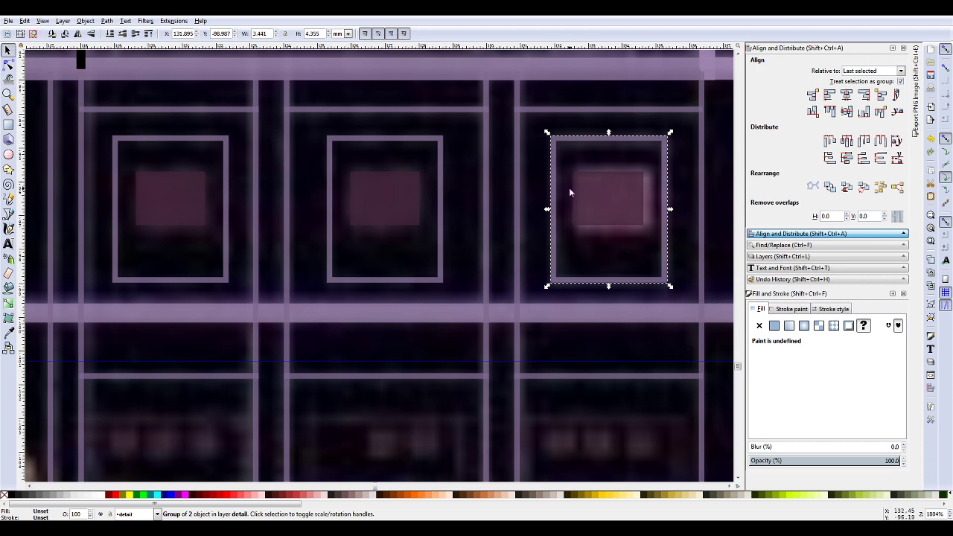
pyautogui.click(532, 228)
pyautogui.click(601, 196)
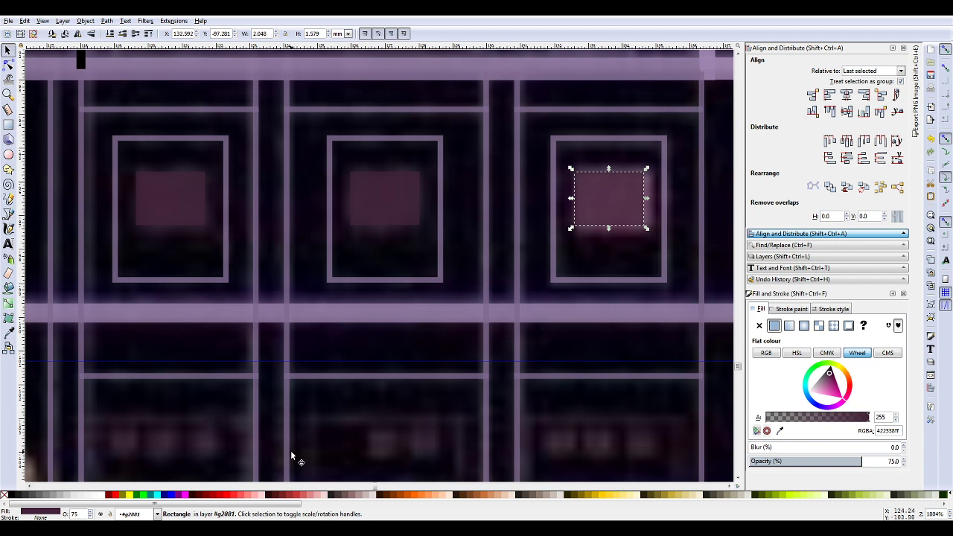
# Step: Draw a trial ellipse between the middle and right rooms, then undo an accidental group move and the ellipse
pyautogui.click(8, 154)
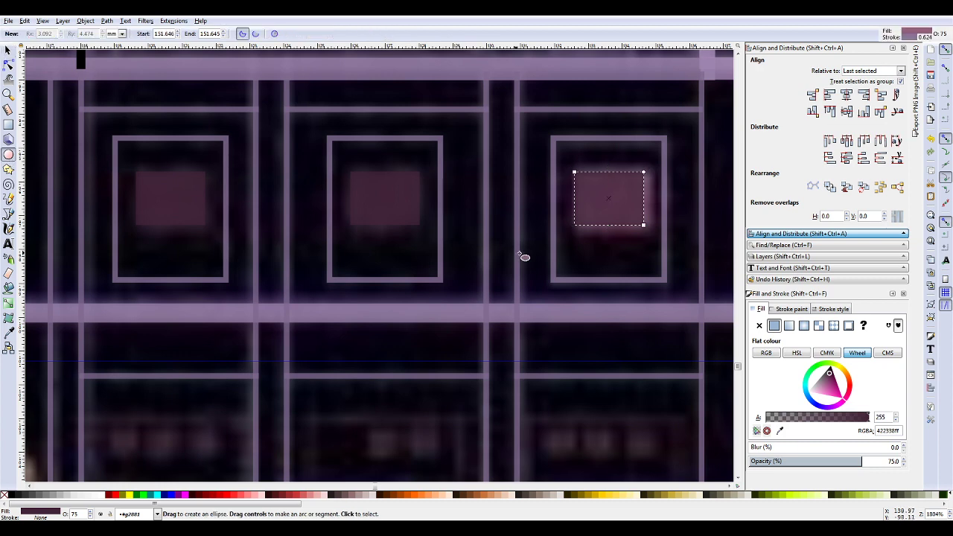
pyautogui.moveTo(466, 164); pyautogui.dragTo(536, 214)
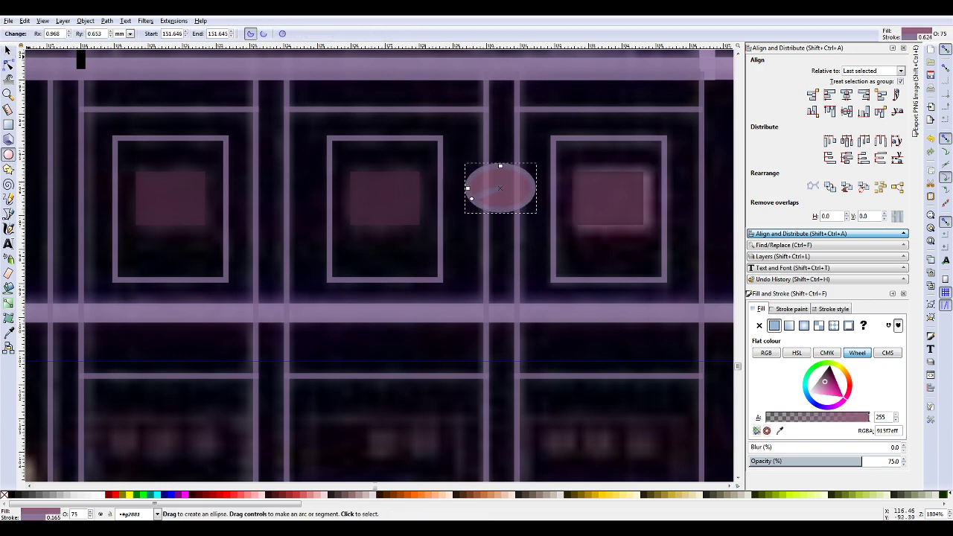
pyautogui.click(9, 50)
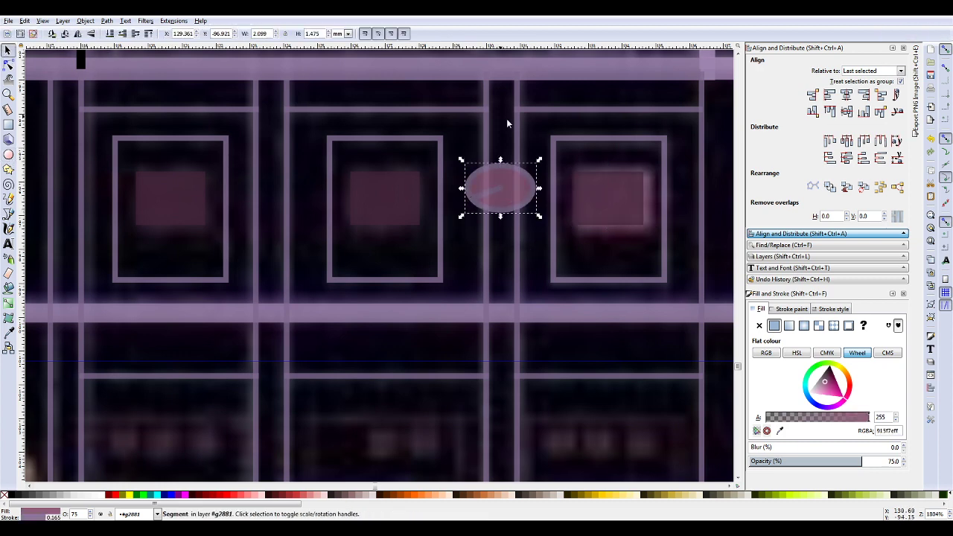
pyautogui.click(465, 91)
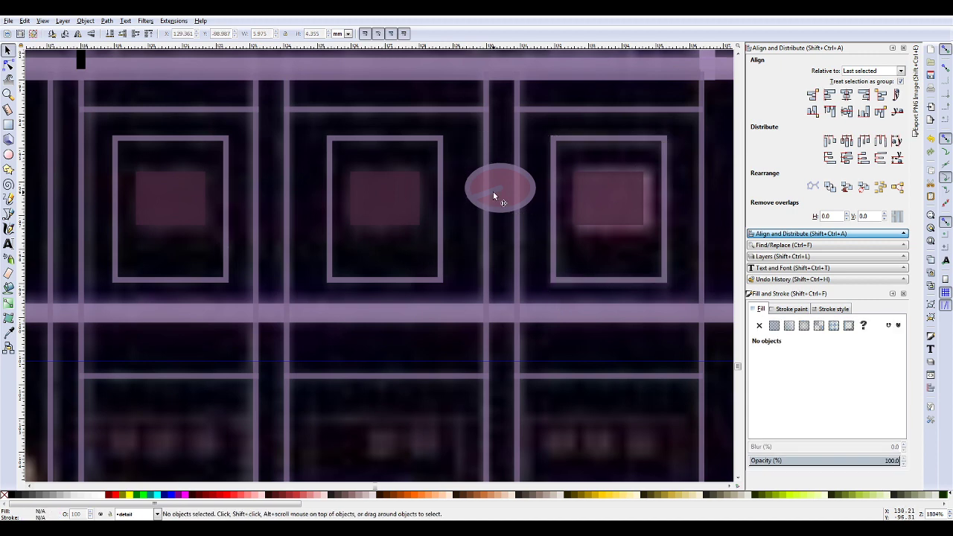
pyautogui.moveTo(497, 183); pyautogui.dragTo(428, 237)
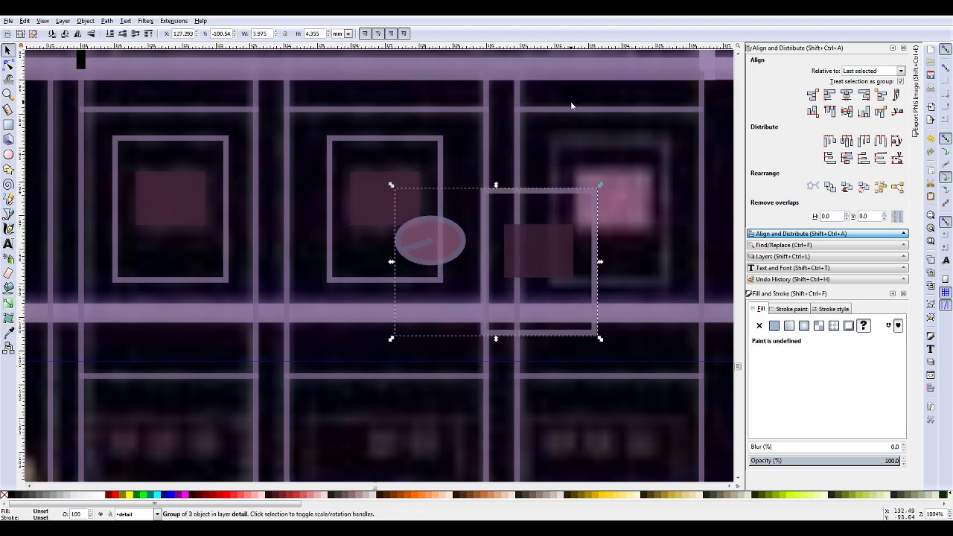
pyautogui.hotkey('ctrl', 'z')
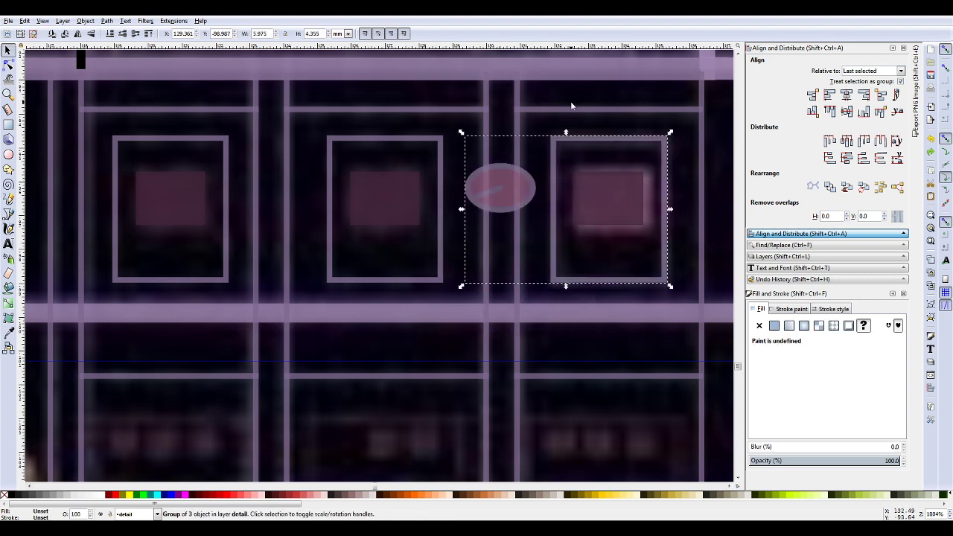
pyautogui.hotkey('ctrl', 'z')
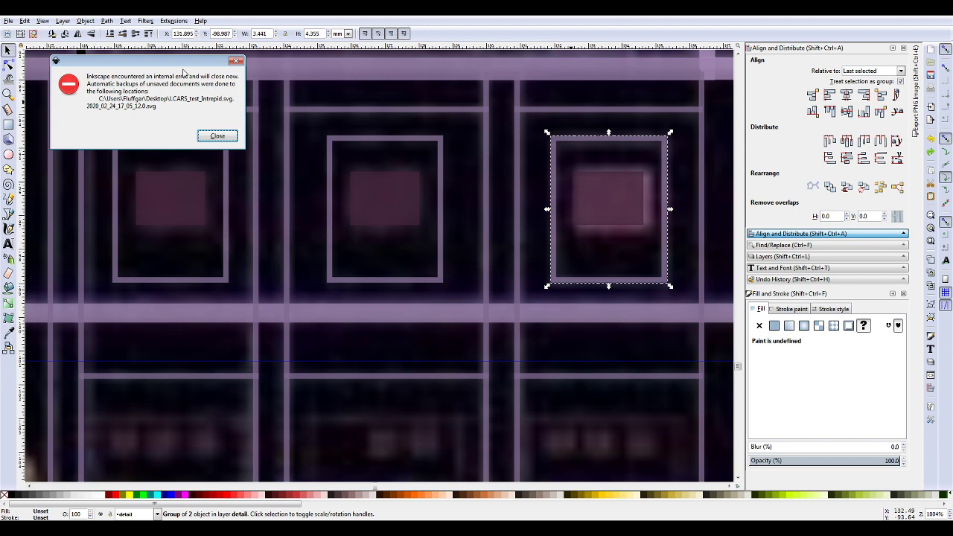
pyautogui.moveTo(171, 64); pyautogui.dragTo(274, 63)
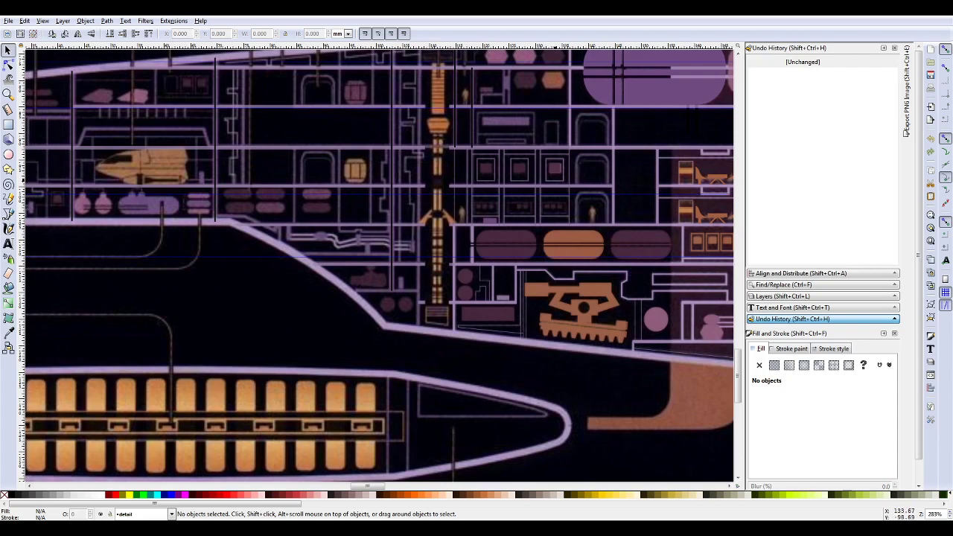
# Step: Zoom in and select the small square in the third room frame
pyautogui.scroll(6, 538, 176)
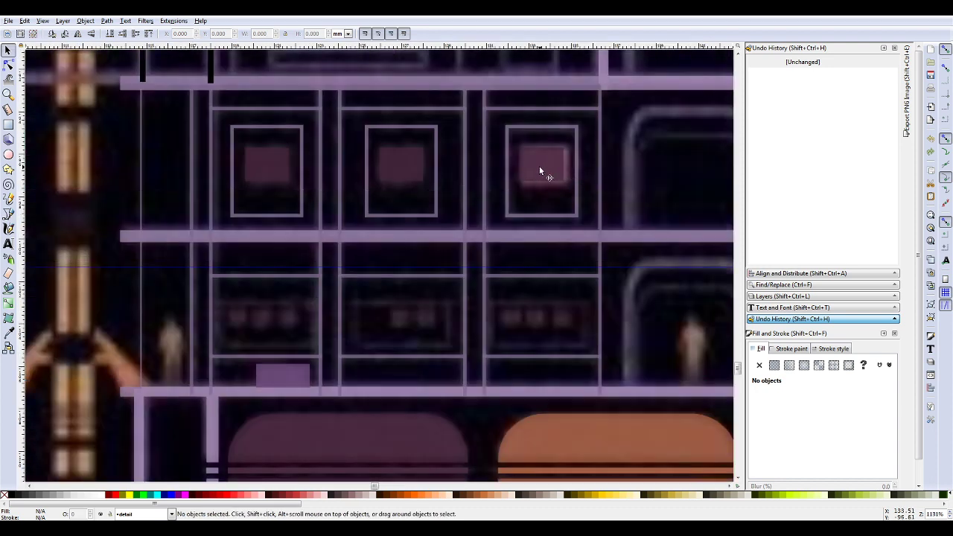
pyautogui.scroll(2, 539, 166)
pyautogui.click(550, 195)
pyautogui.press('Escape')
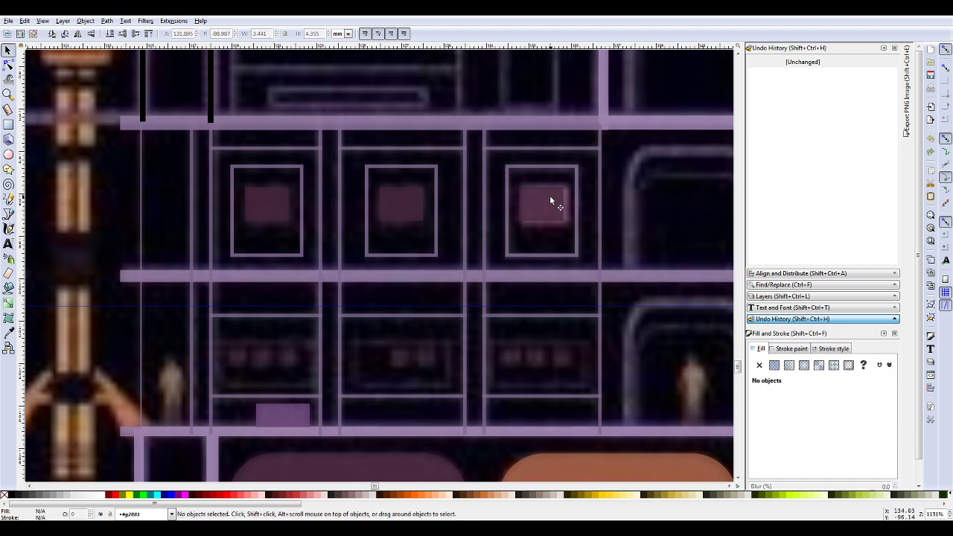
pyautogui.click(549, 195)
pyautogui.scroll(-3, 550, 196)
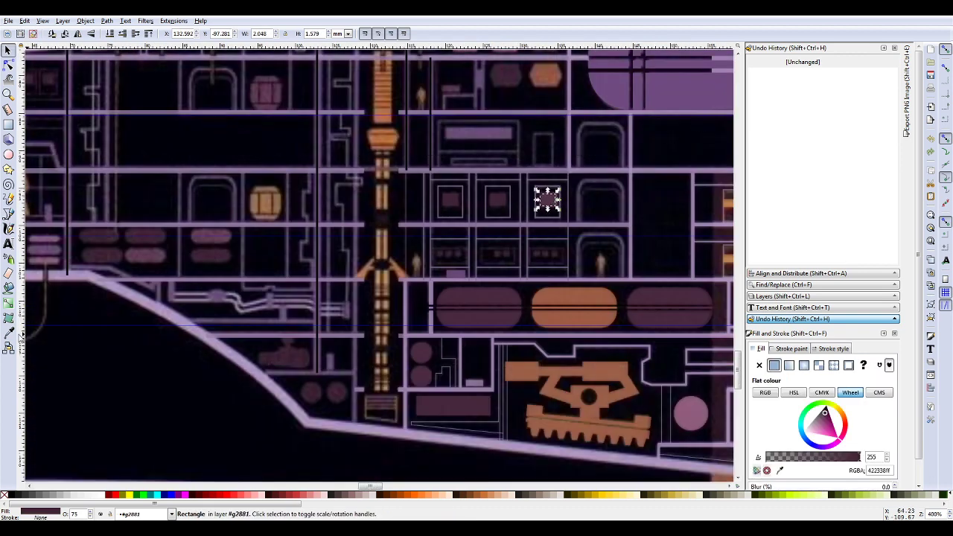
# Step: Fill the square with the nearby circle's light mauve #915f7e, then compare it with the neighbouring room
pyautogui.click(8, 332)
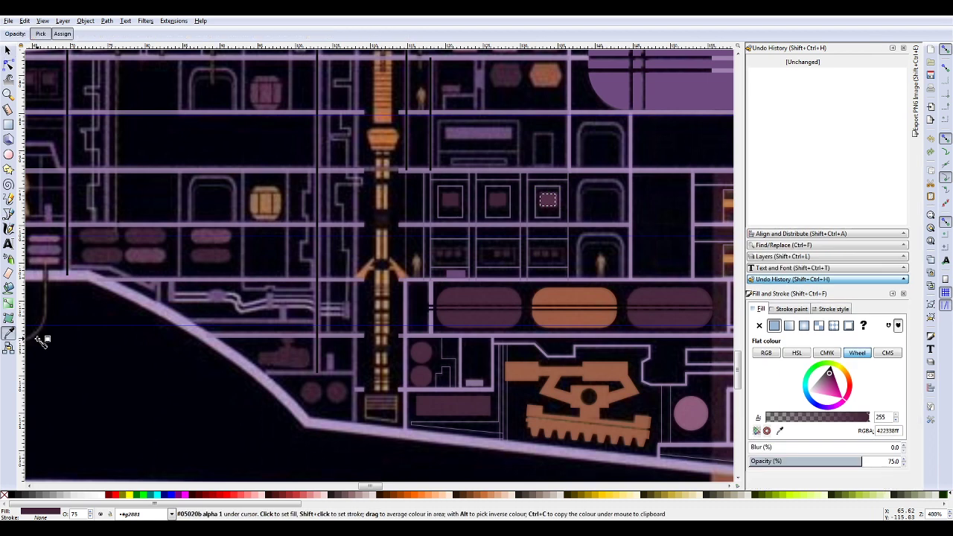
pyautogui.click(692, 417)
pyautogui.press('s')
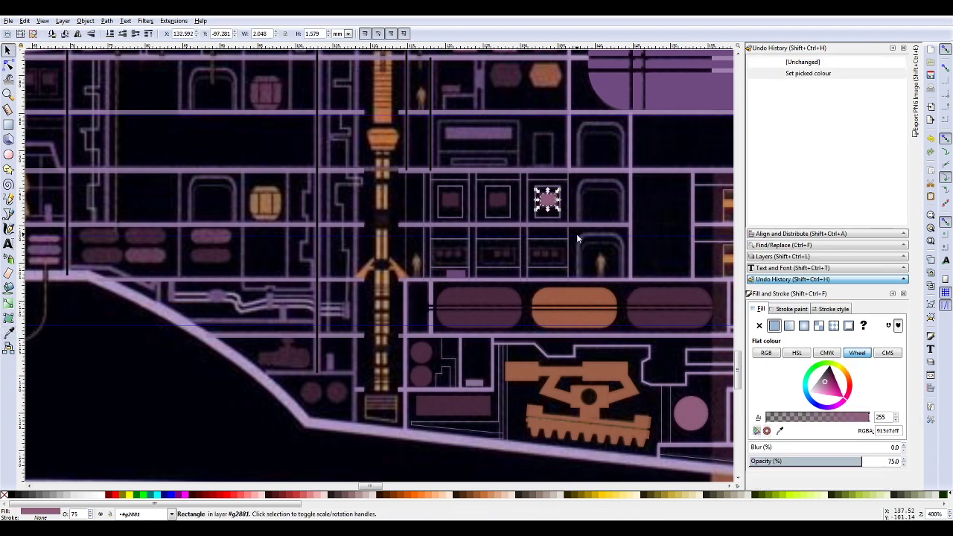
pyautogui.press('Escape')
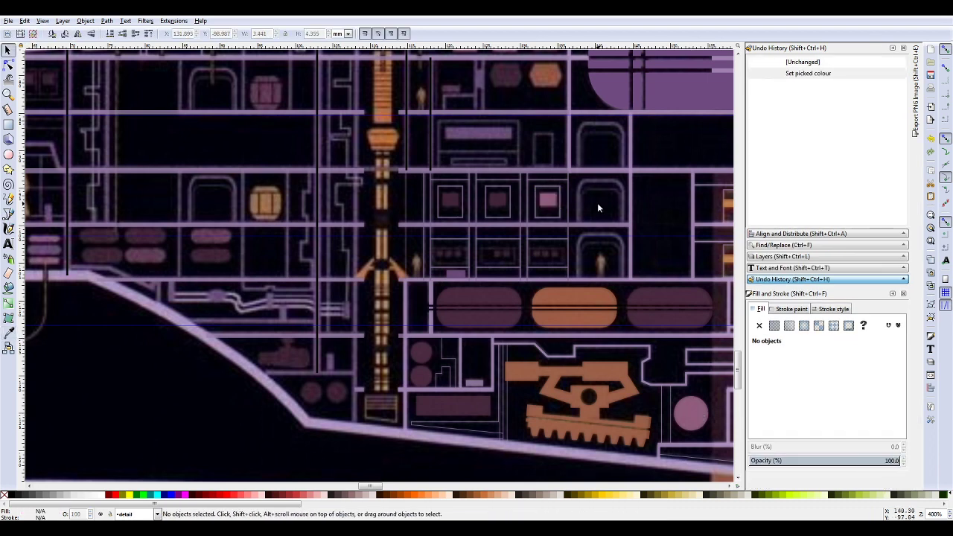
pyautogui.click(553, 198)
pyautogui.click(501, 196)
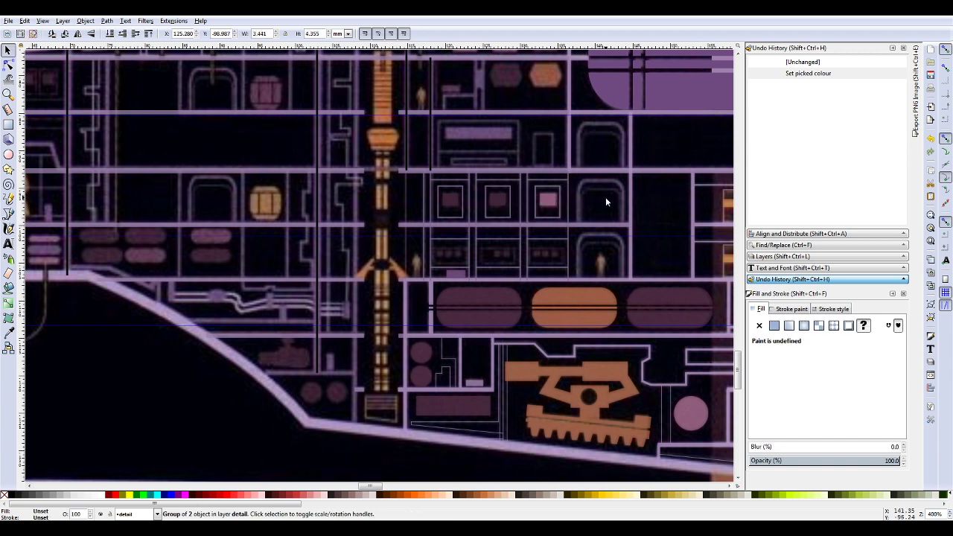
pyautogui.press('Escape')
pyautogui.scroll(3, 563, 209)
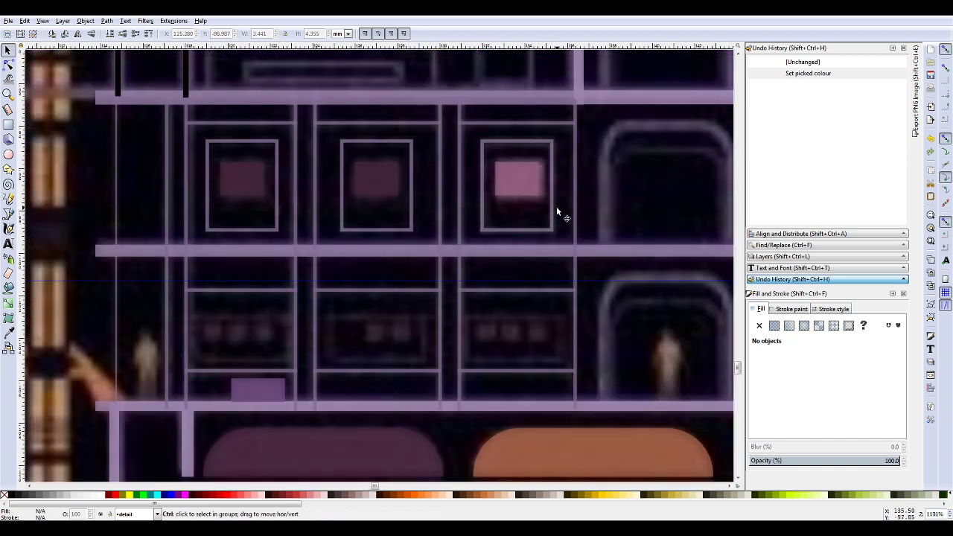
# Step: Zoom around the drawing to inspect the three framed squares in the room bays
pyautogui.scroll(-3, 676, 220)
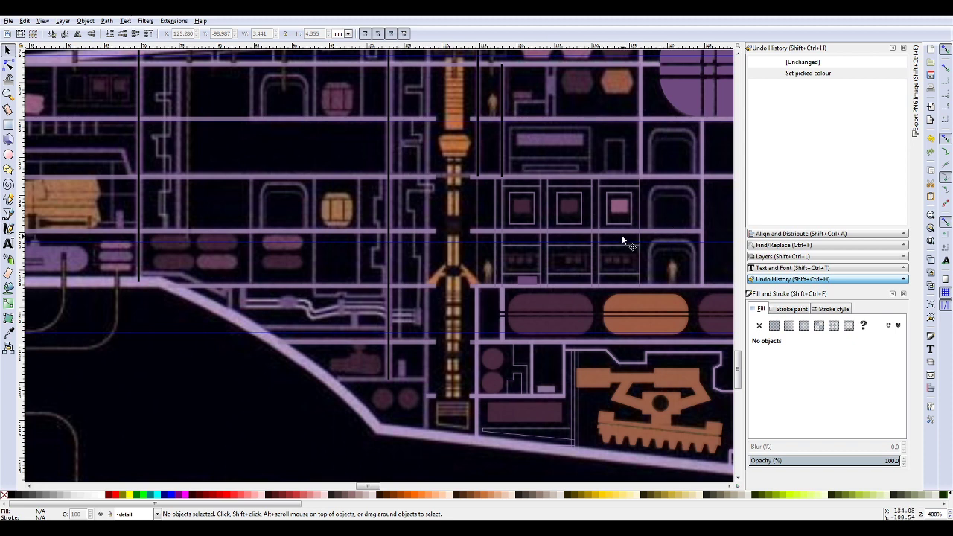
pyautogui.keyDown('ctrl'); pyautogui.scroll(3, 662, 255); pyautogui.keyUp('ctrl')
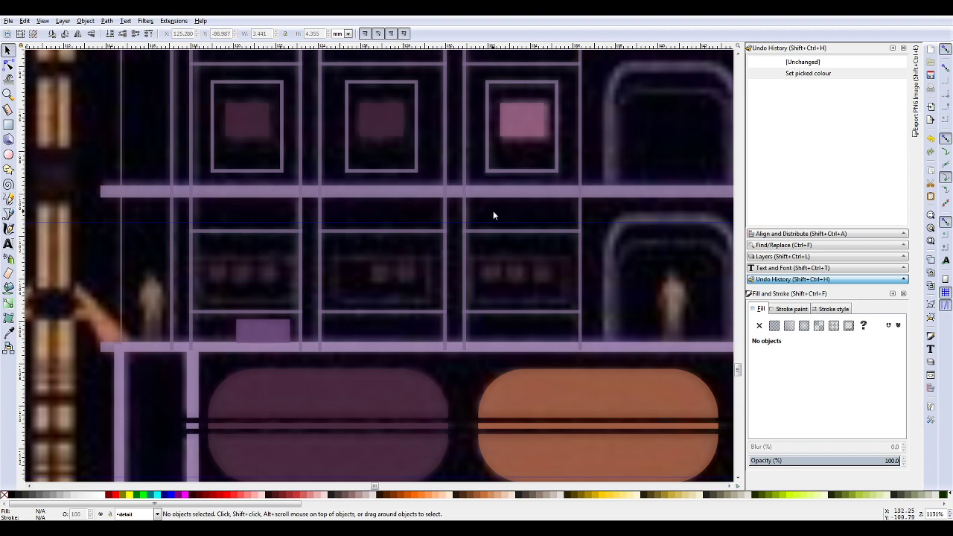
pyautogui.scroll(2, 494, 212)
pyautogui.scroll(-6, 494, 215)
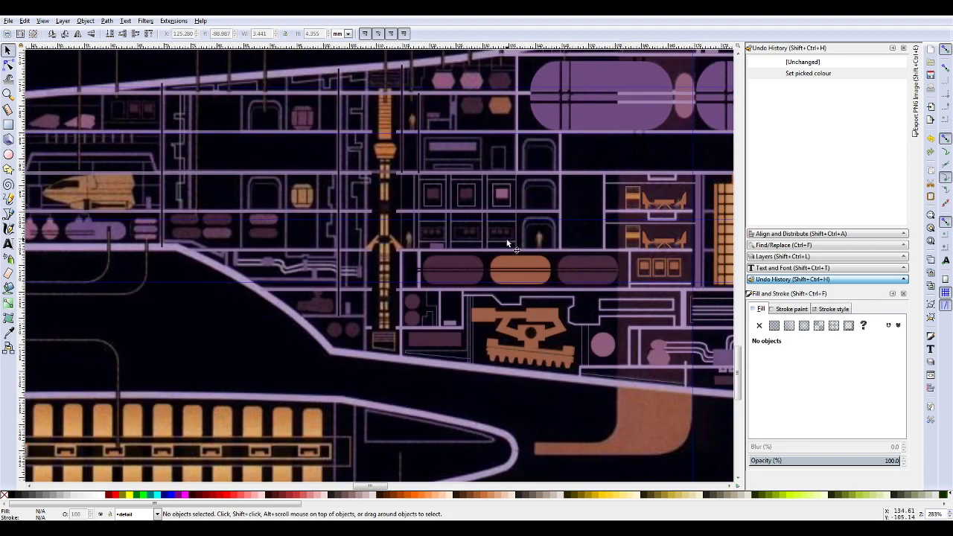
pyautogui.scroll(3, 494, 246)
pyautogui.scroll(3, 436, 167)
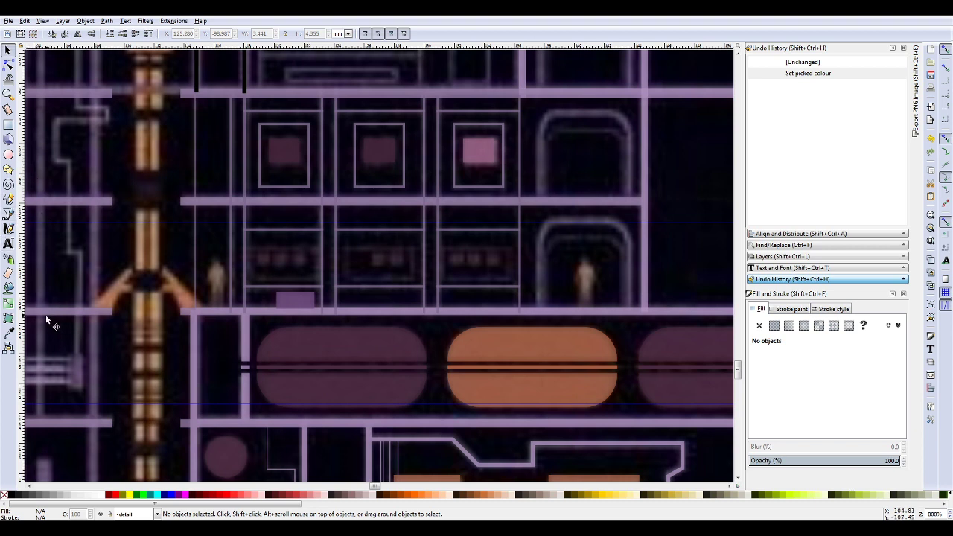
# Step: Add a horizontal guide and trace the middle lower room's panel as a closed rectangular pencil path
pyautogui.click(8, 199)
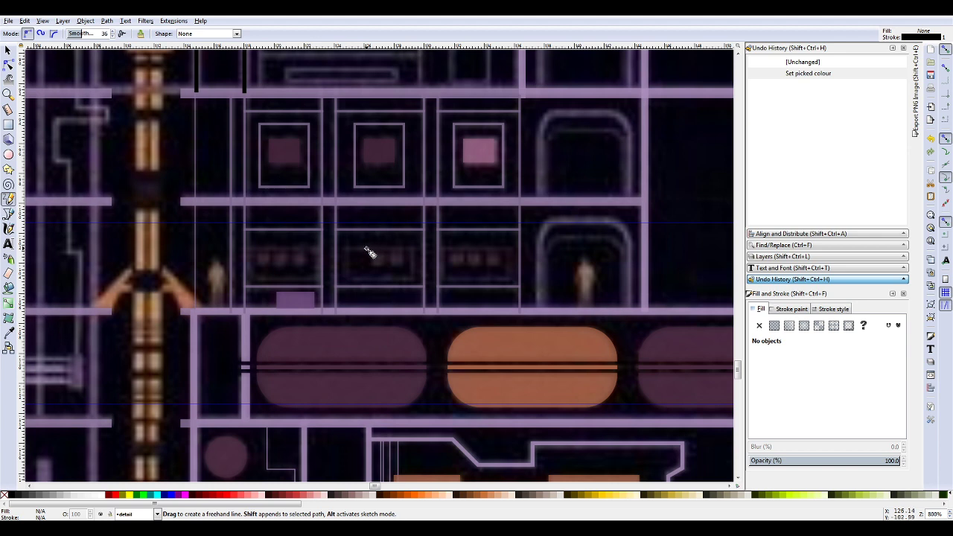
pyautogui.scroll(2, 402, 263)
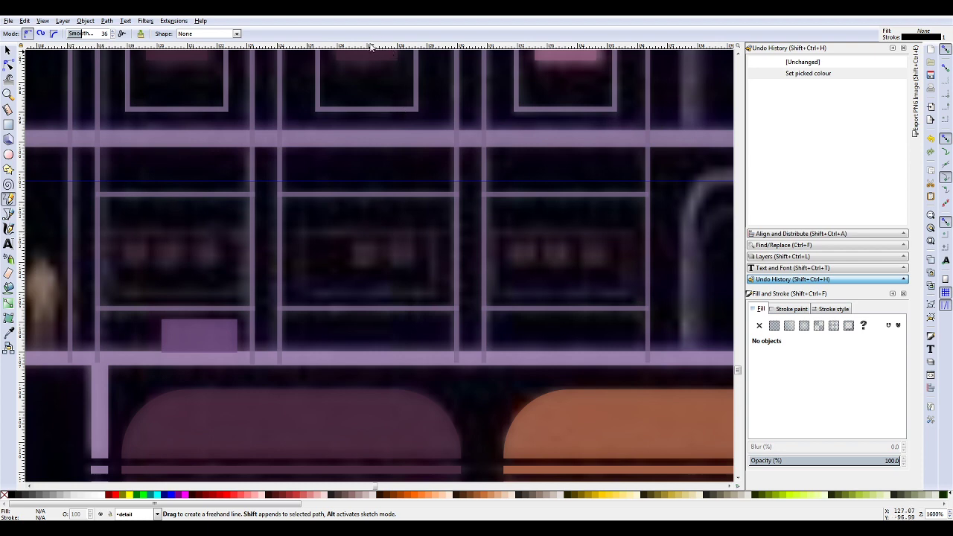
pyautogui.moveTo(370, 46); pyautogui.dragTo(434, 296)
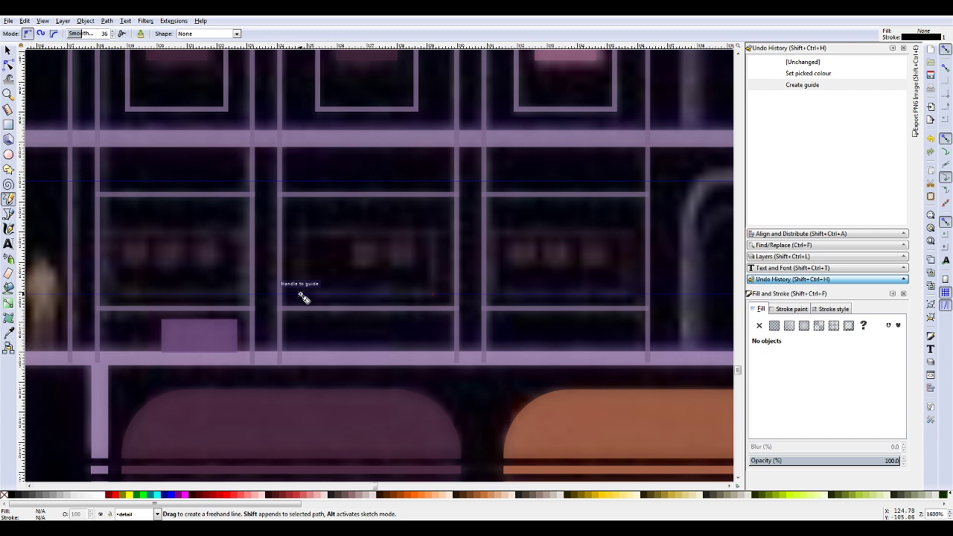
pyautogui.moveTo(301, 297); pyautogui.dragTo(302, 236)
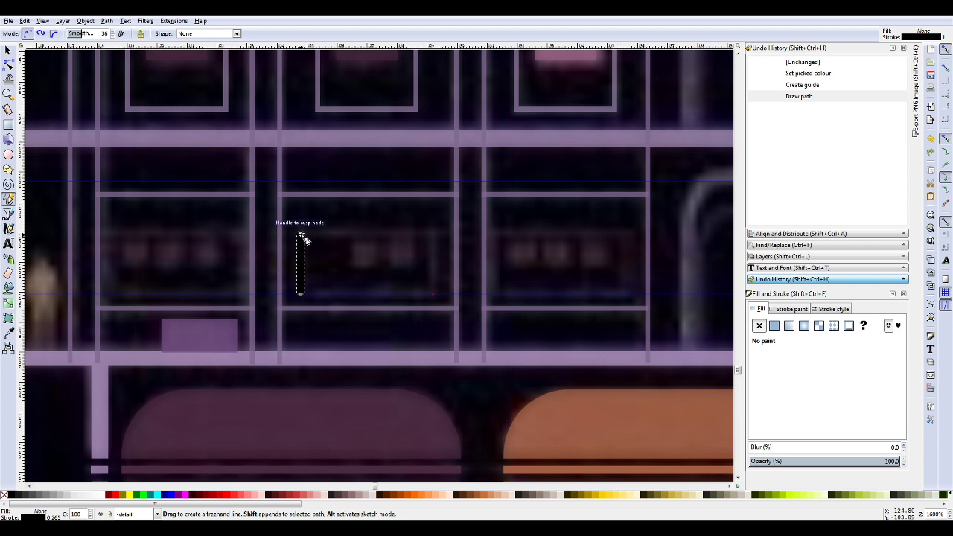
pyautogui.click(303, 236)
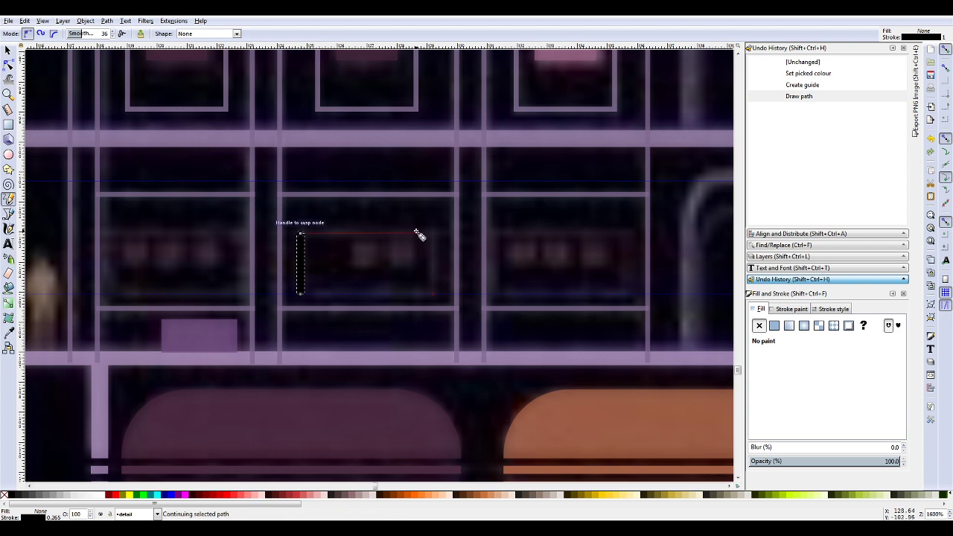
pyautogui.click(434, 235)
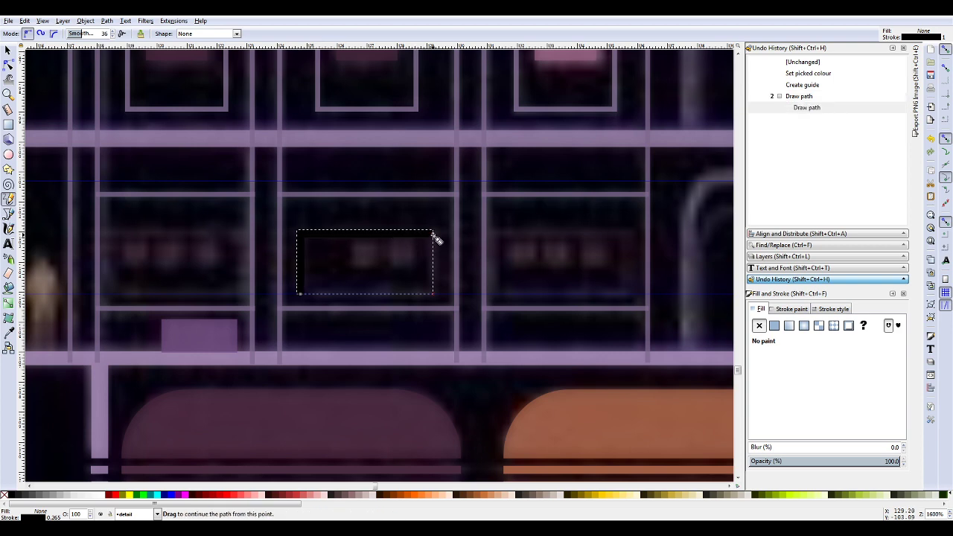
pyautogui.click(433, 293)
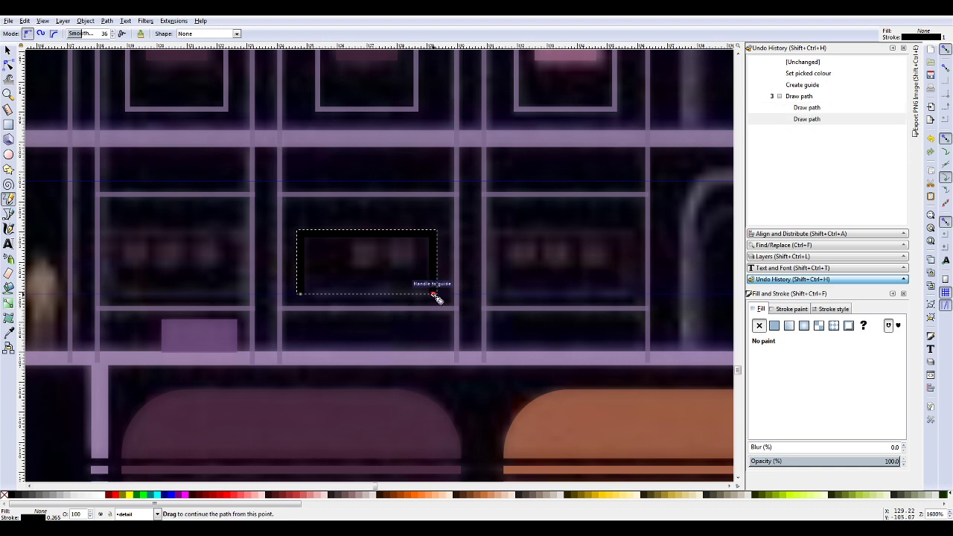
pyautogui.click(433, 294)
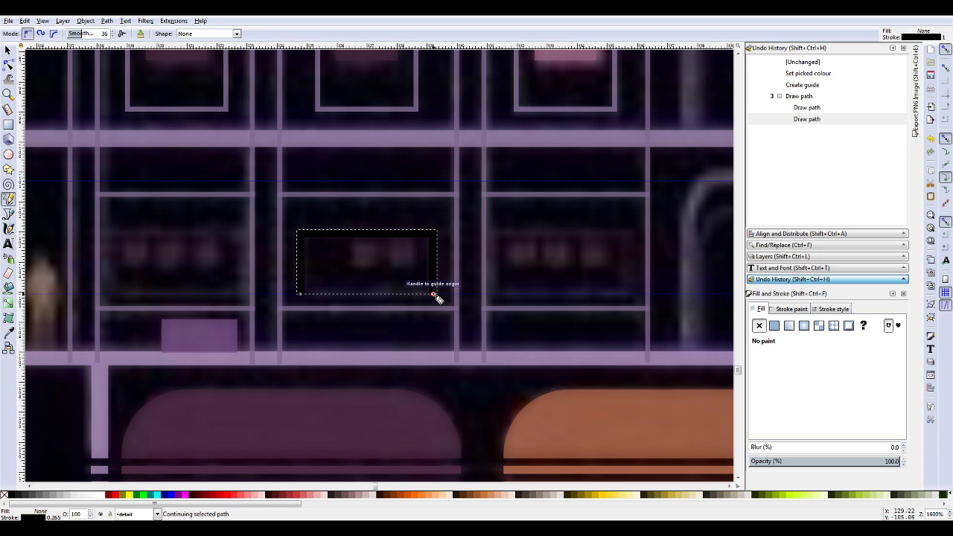
pyautogui.click(300, 294)
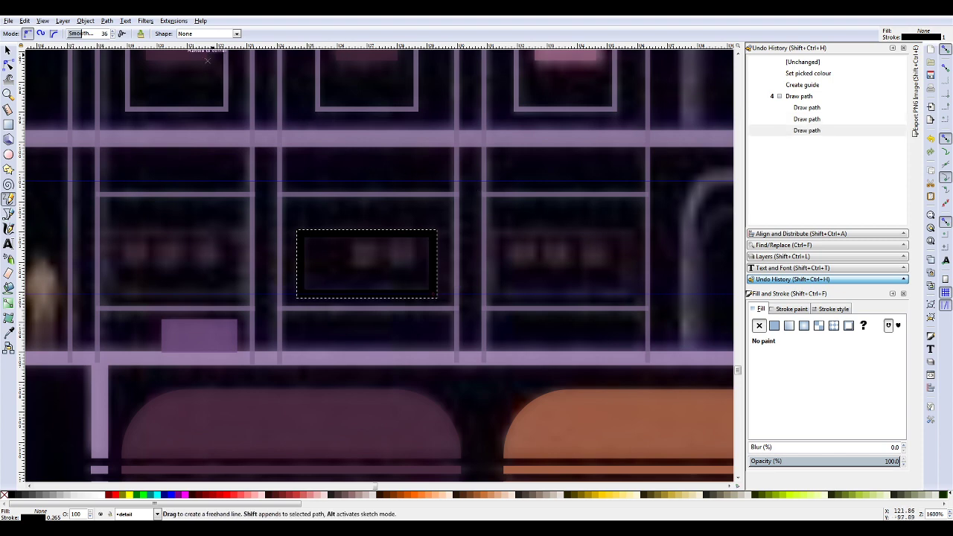
# Step: Set the panel outline's stroke width to 0.165 mm
pyautogui.click(12, 51)
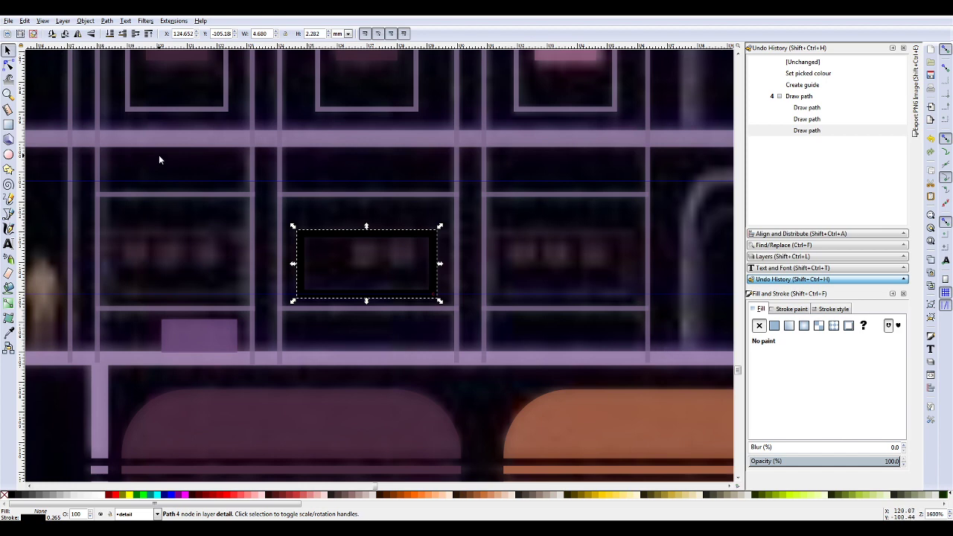
pyautogui.click(834, 308)
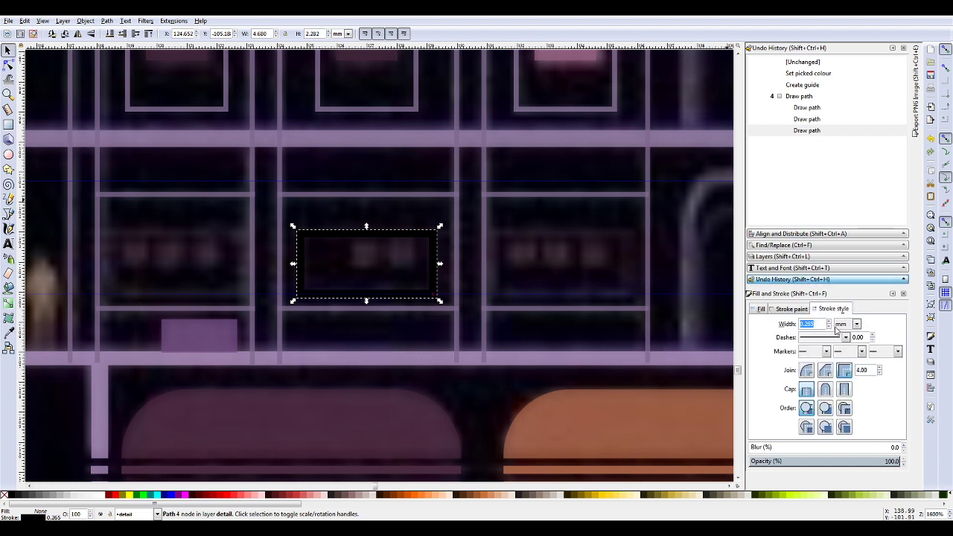
pyautogui.click(829, 326)
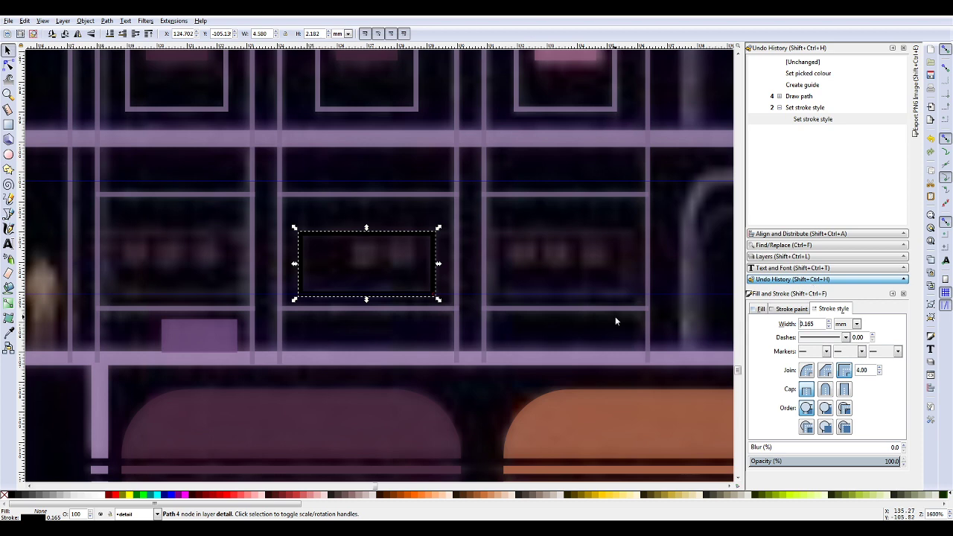
pyautogui.click(9, 333)
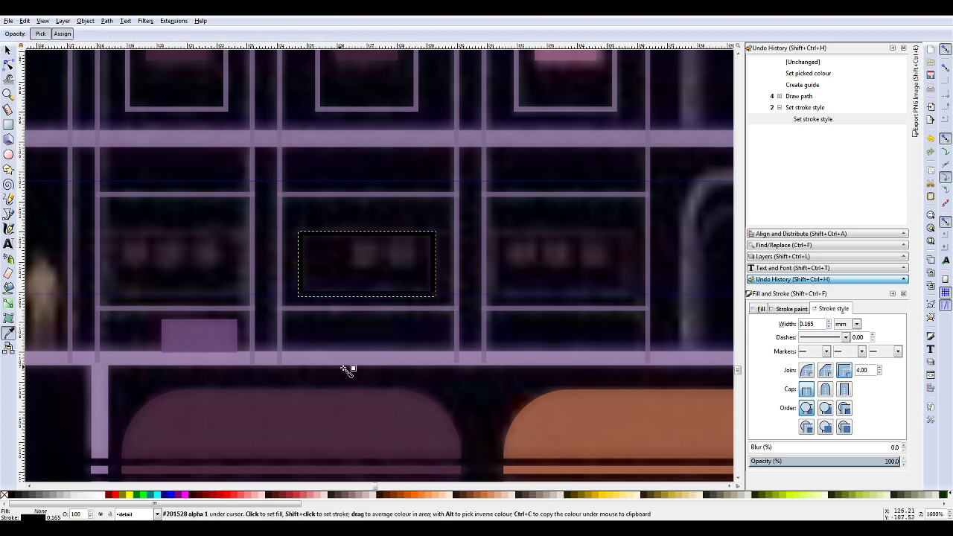